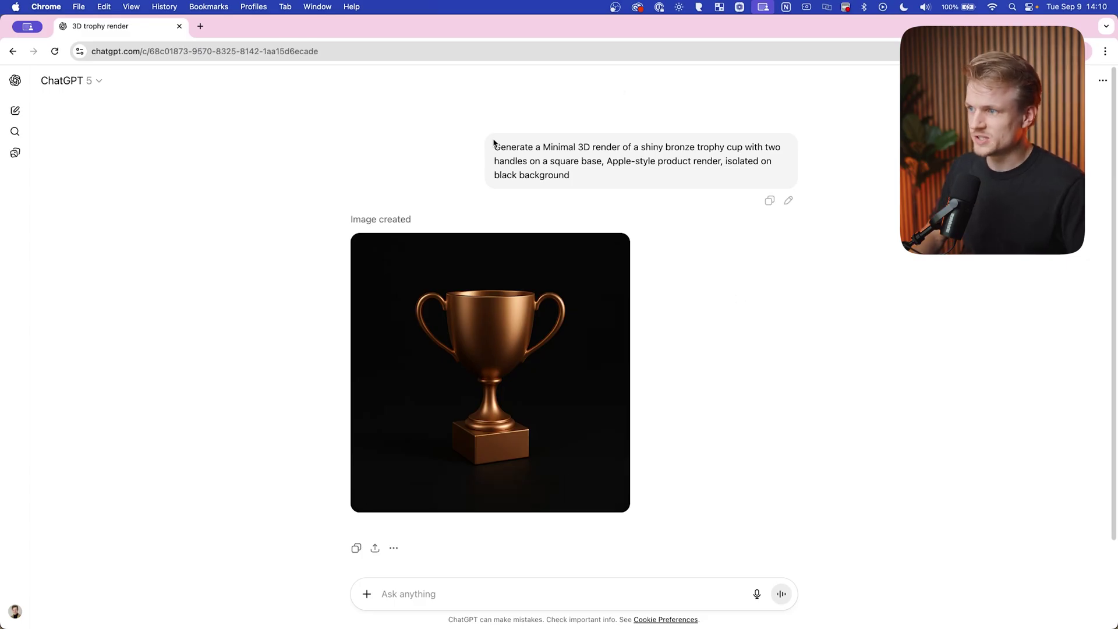
Highlight the prompt's square-base, 'Generate a Minimal 3D render' and Apple-style product render wording.
drag(495, 146, 569, 161)
click(521, 151)
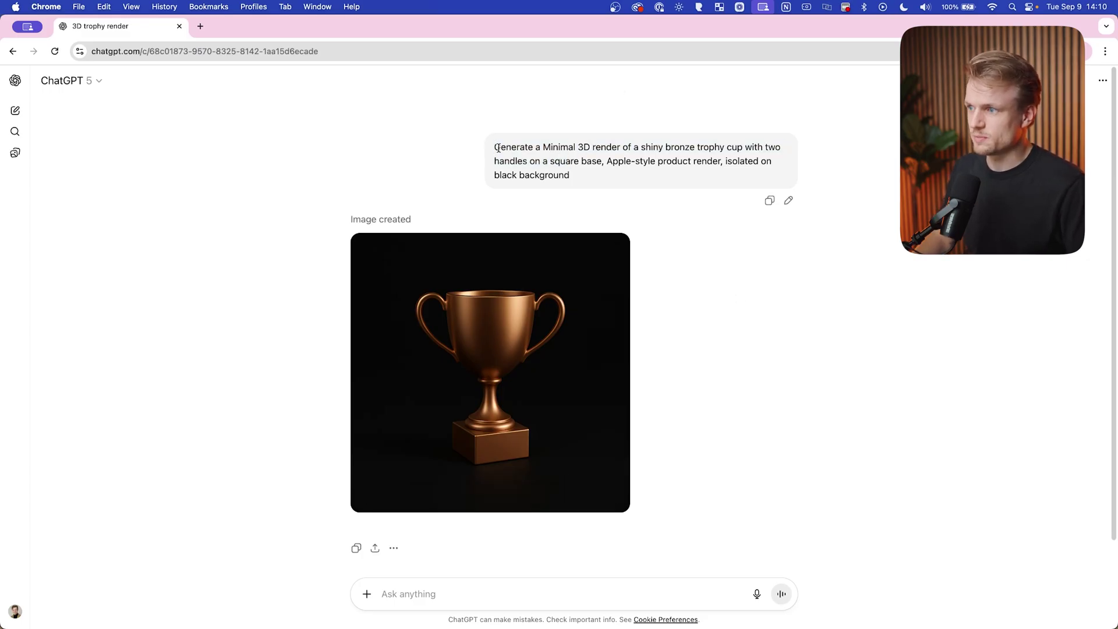
drag(497, 148, 623, 156)
click(709, 150)
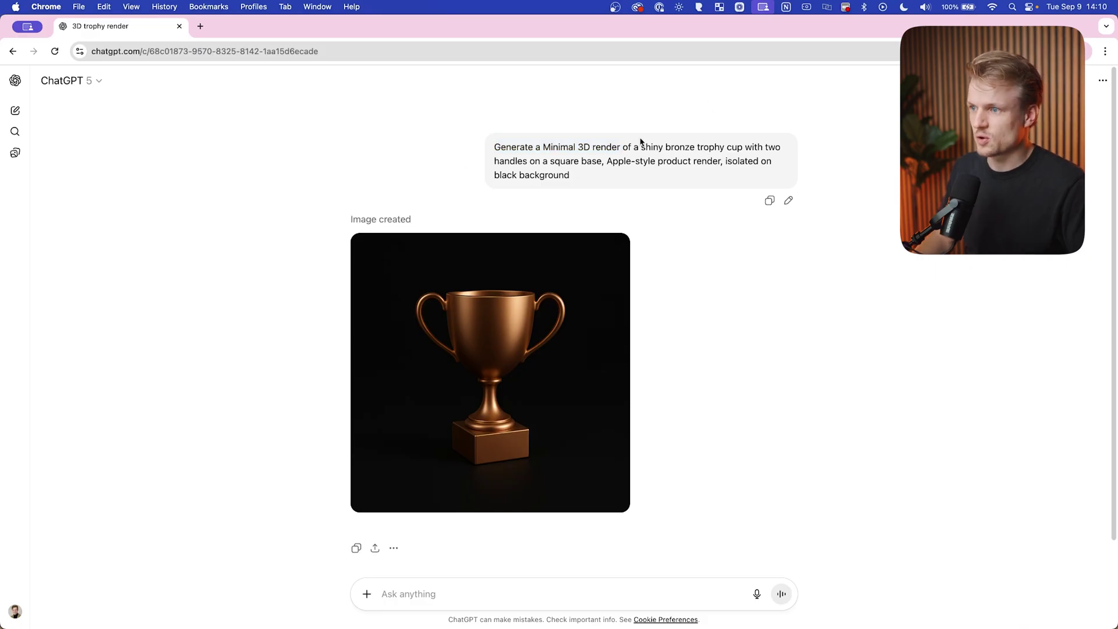
drag(614, 161, 742, 165)
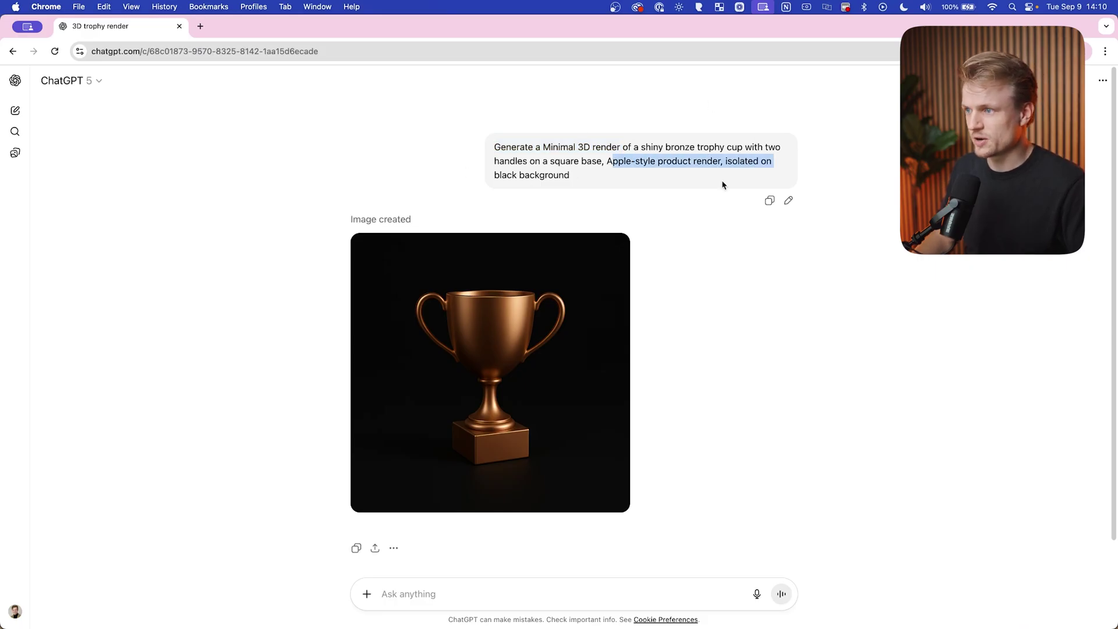
click(507, 171)
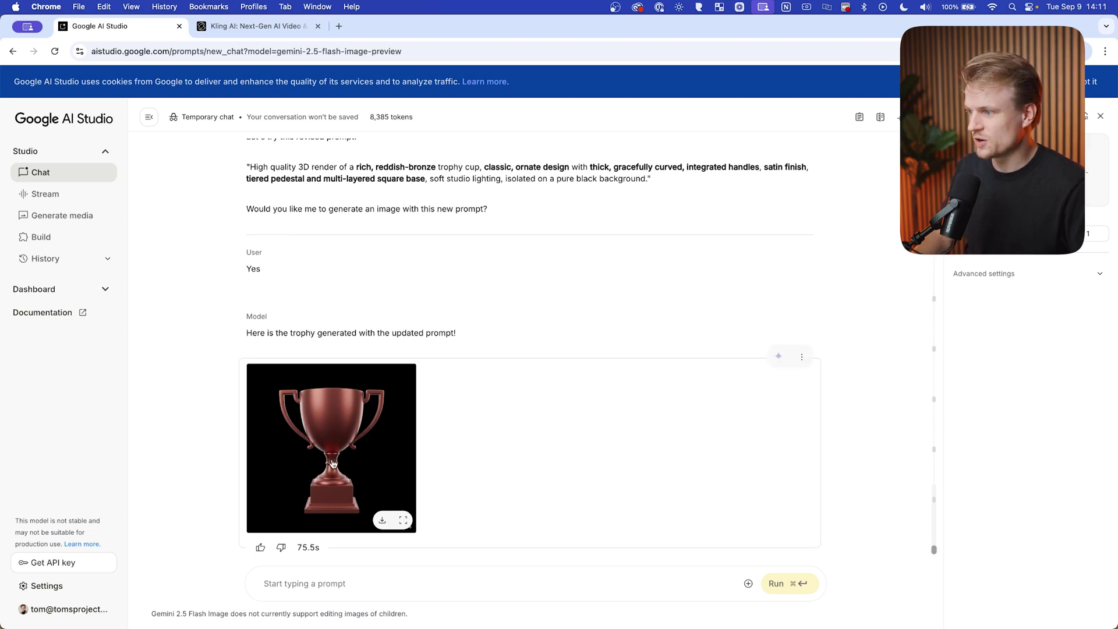
View Google AI Studio's reddish-bronze trophy full size and scroll through it.
click(333, 463)
scroll(614, 456, down, 5)
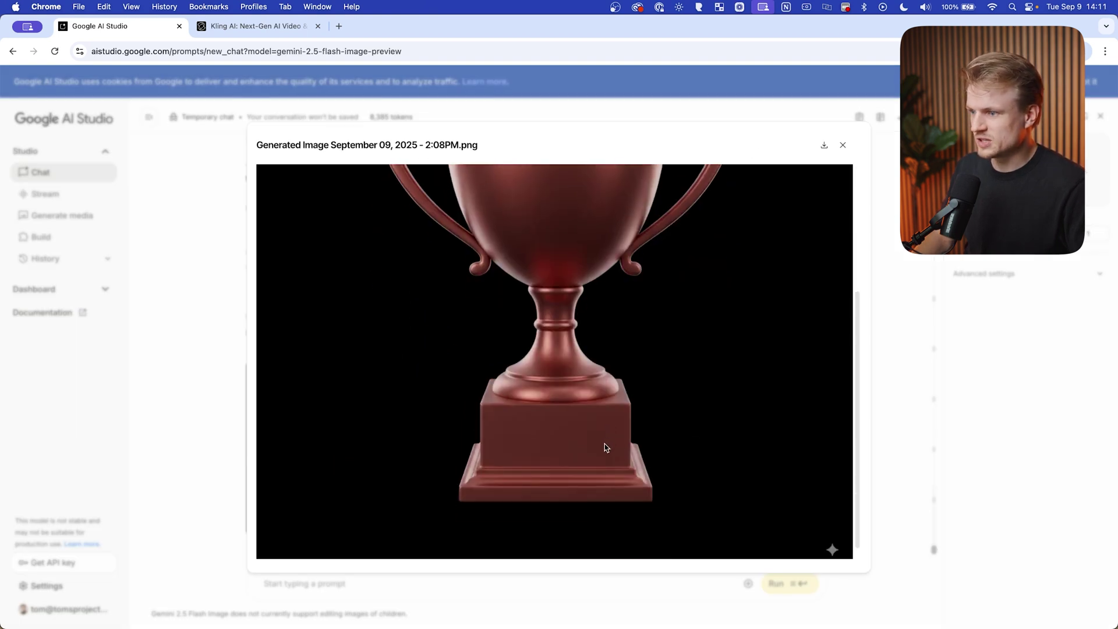
scroll(605, 448, up, 5)
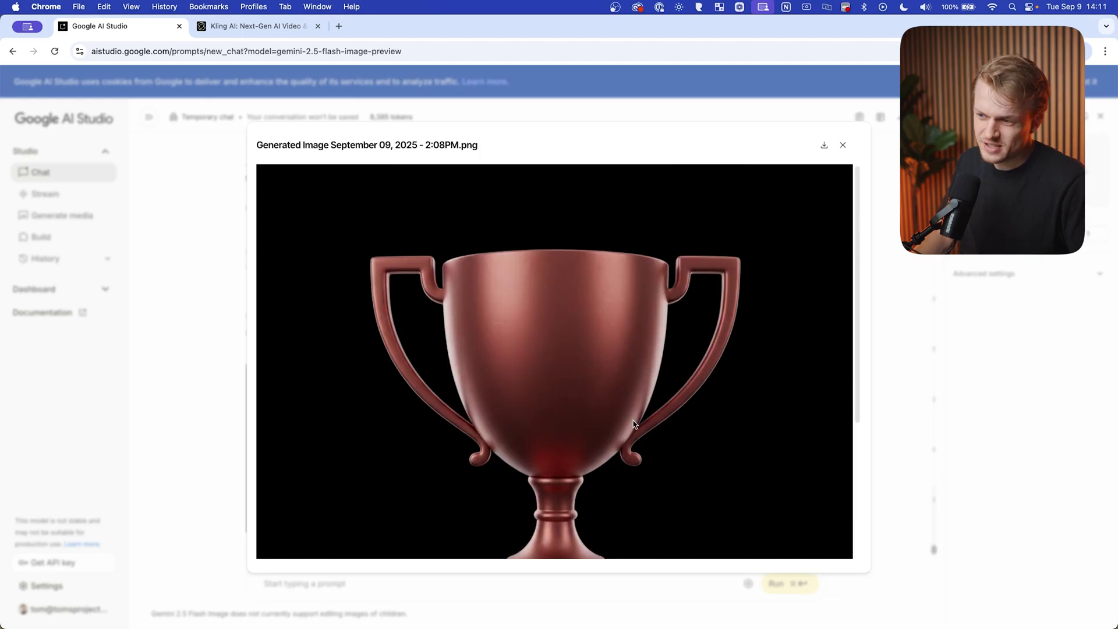
scroll(600, 466, down, 5)
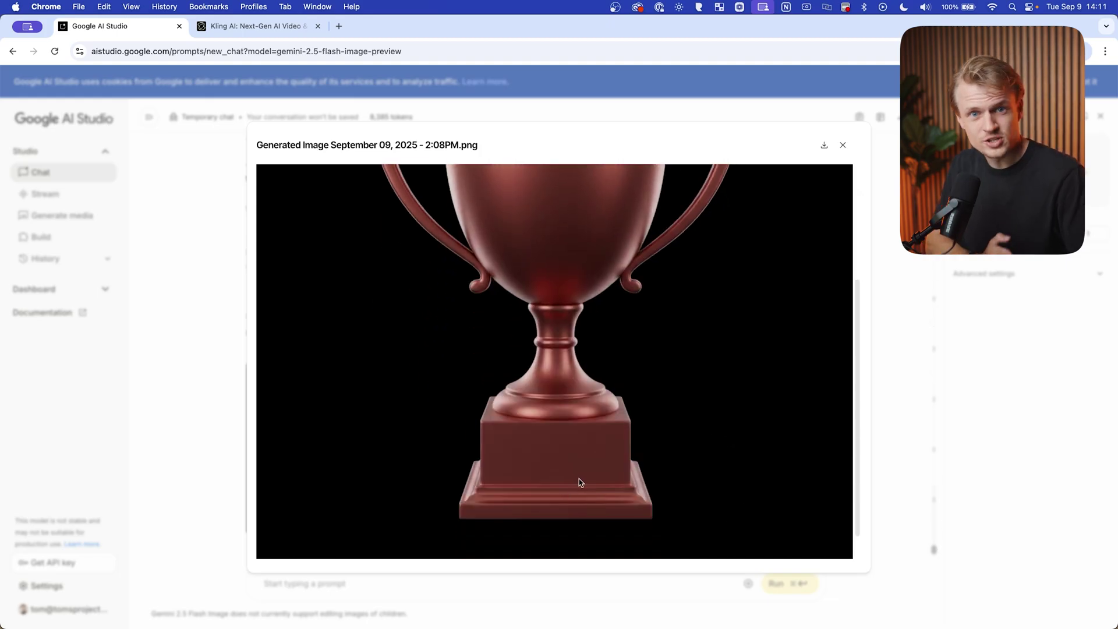
scroll(580, 480, up, 5)
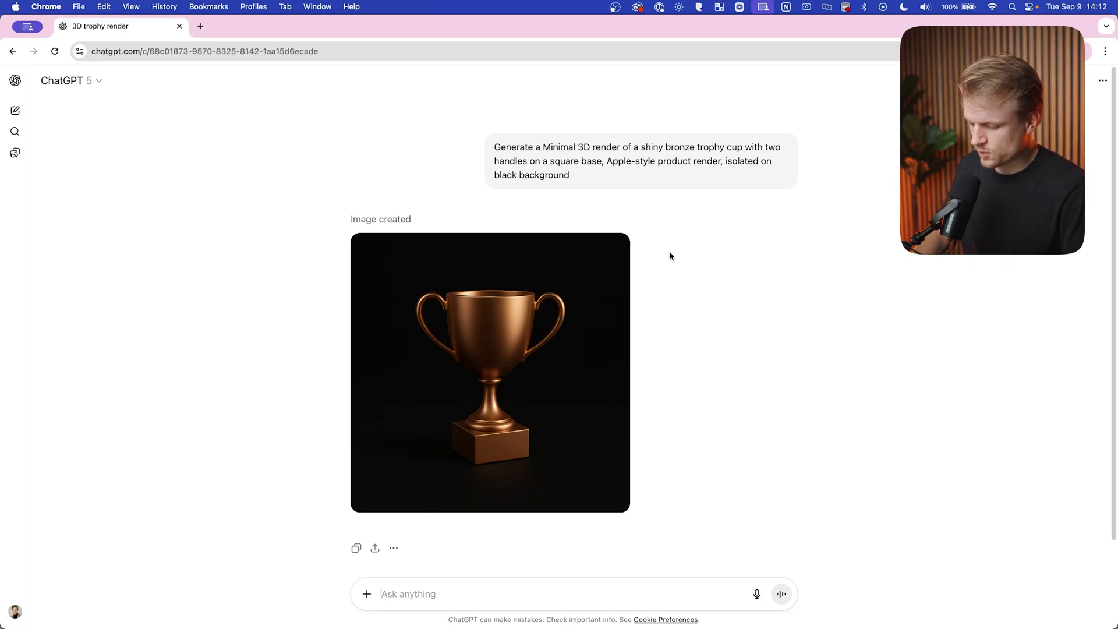
Ask ChatGPT to 'Change the bronze to silver' and scroll to compare the renders.
text(S)
text(hange the bronz)
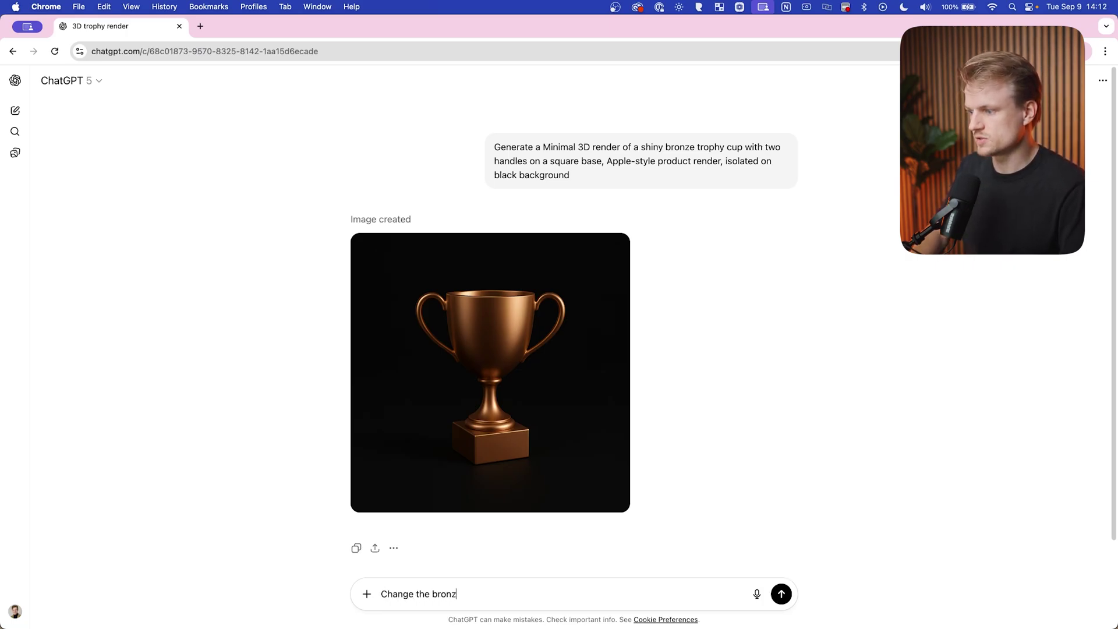
text(e to silver)
key(Return)
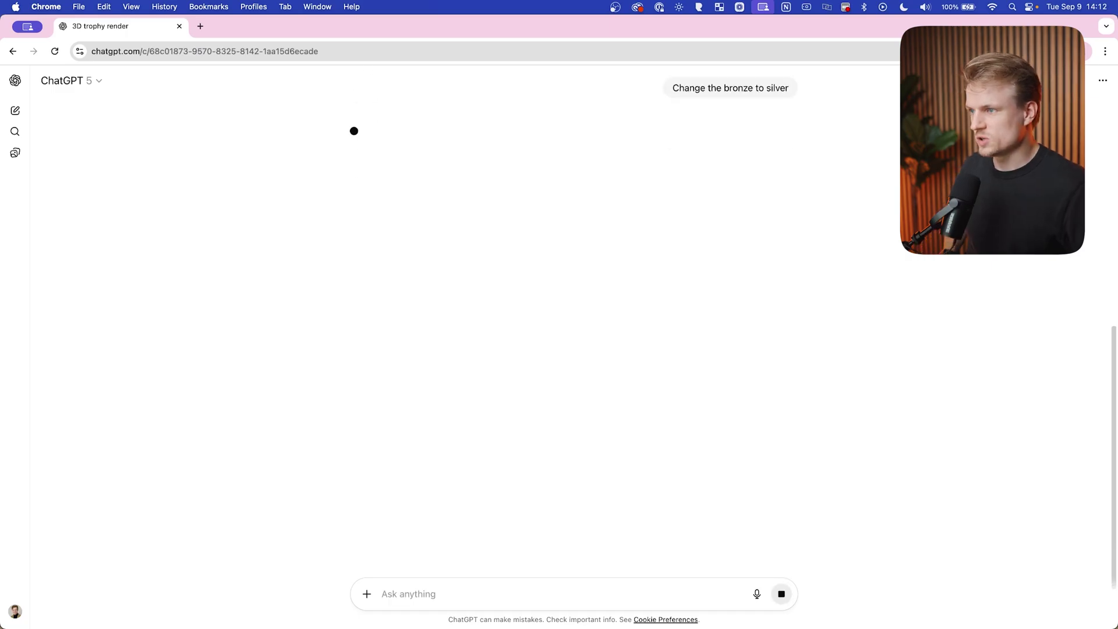
scroll(625, 247, up, 4)
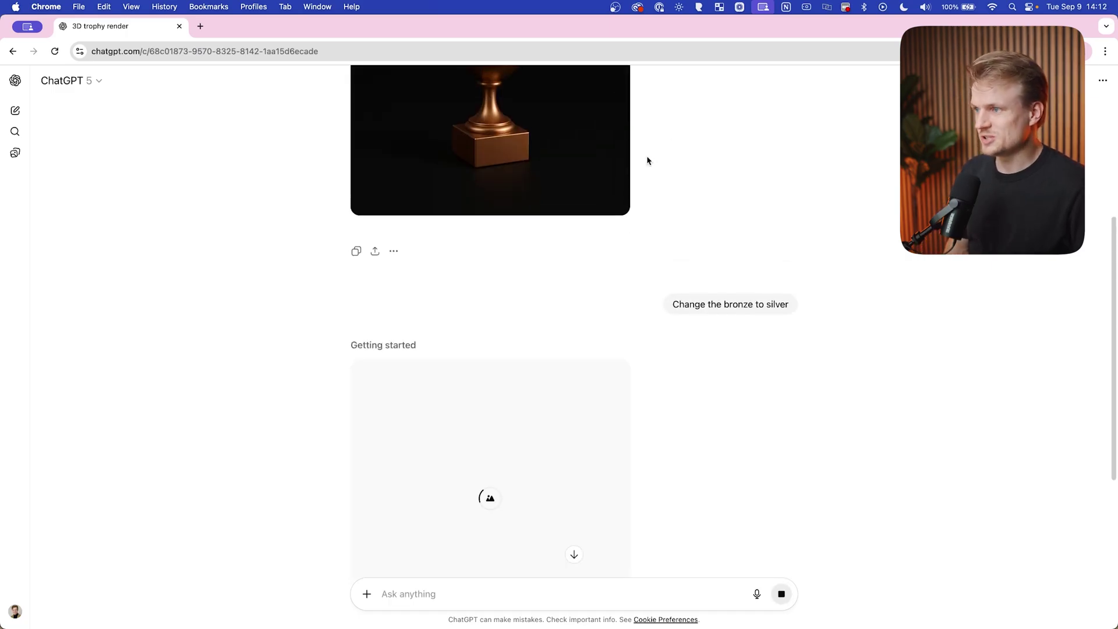
scroll(636, 169, up, 3)
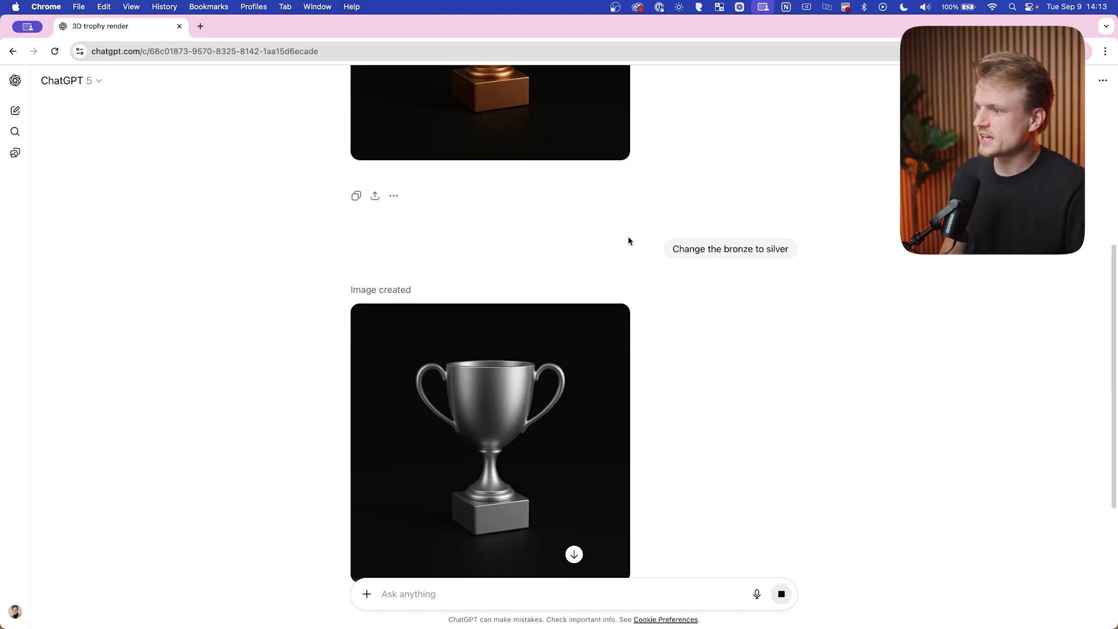
scroll(628, 240, up, 5)
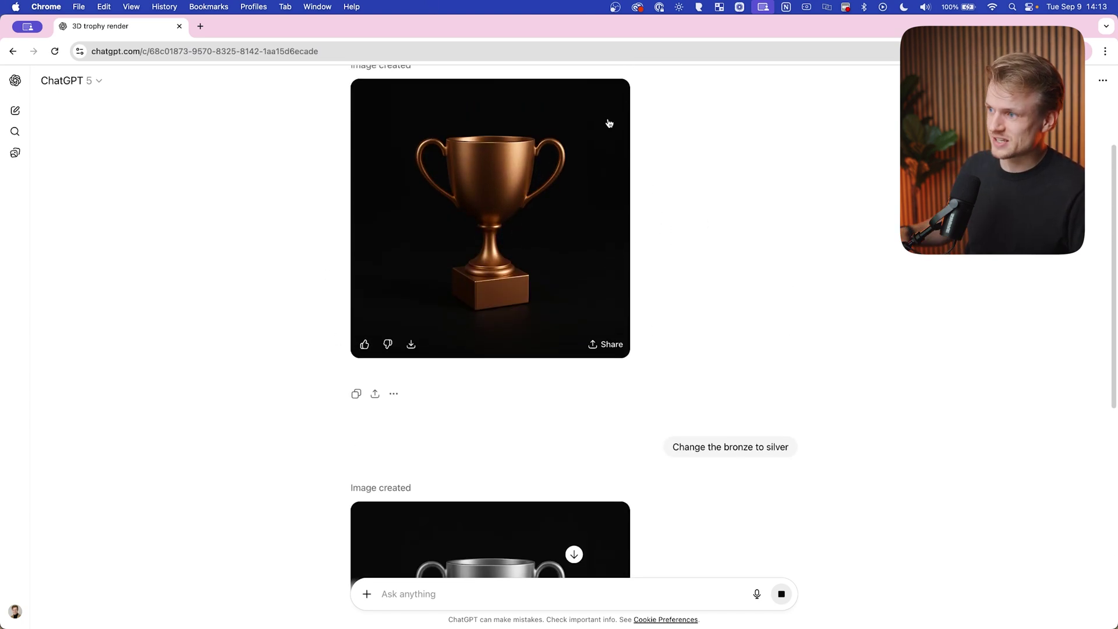
scroll(554, 168, down, 4)
scroll(431, 190, up, 6)
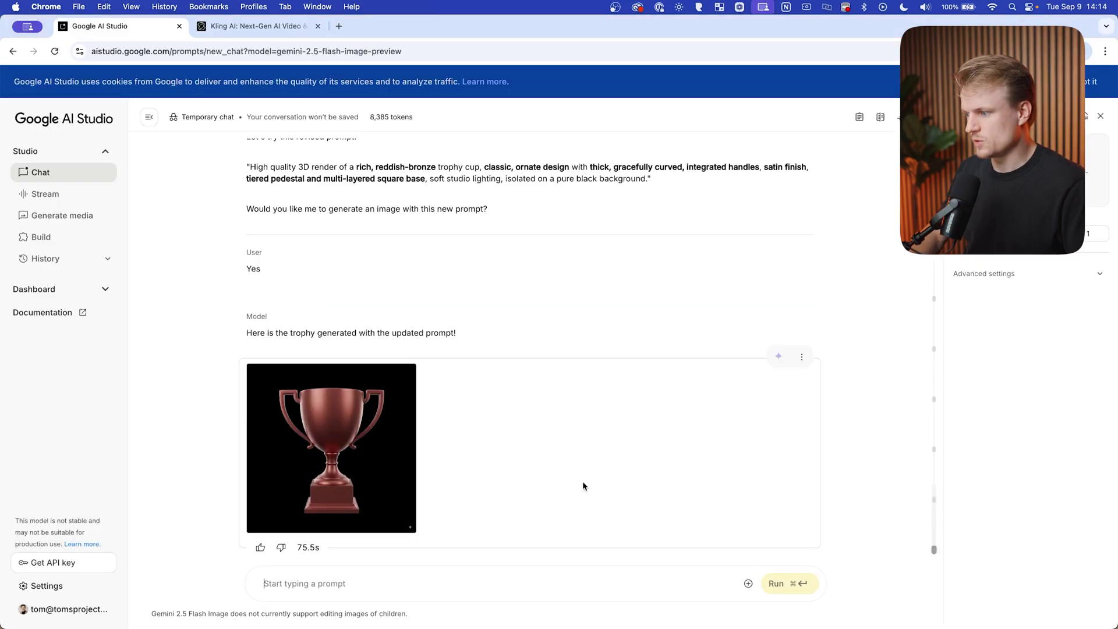
Attach the bronze trophy image and ask to change it to silver.
key(super+v)
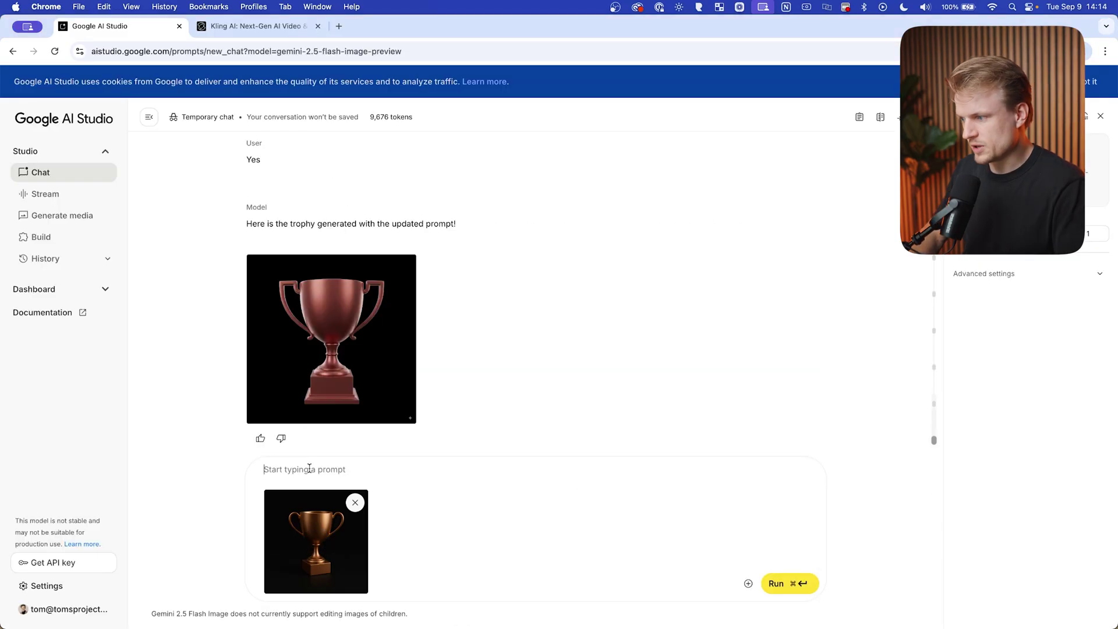
text(Chan)
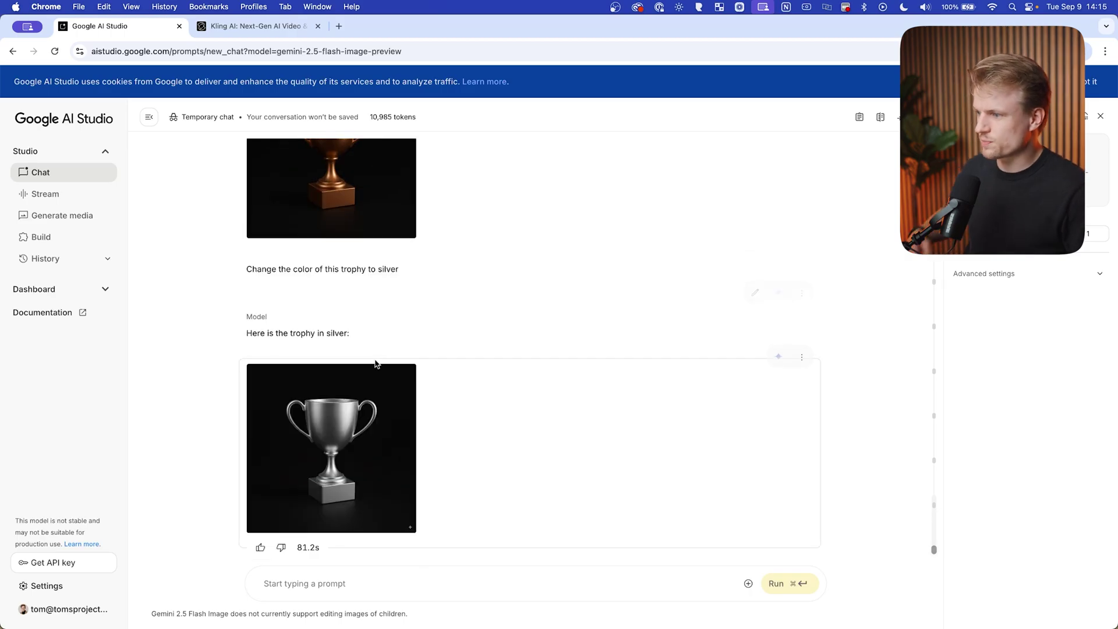
scroll(453, 425, up, 3)
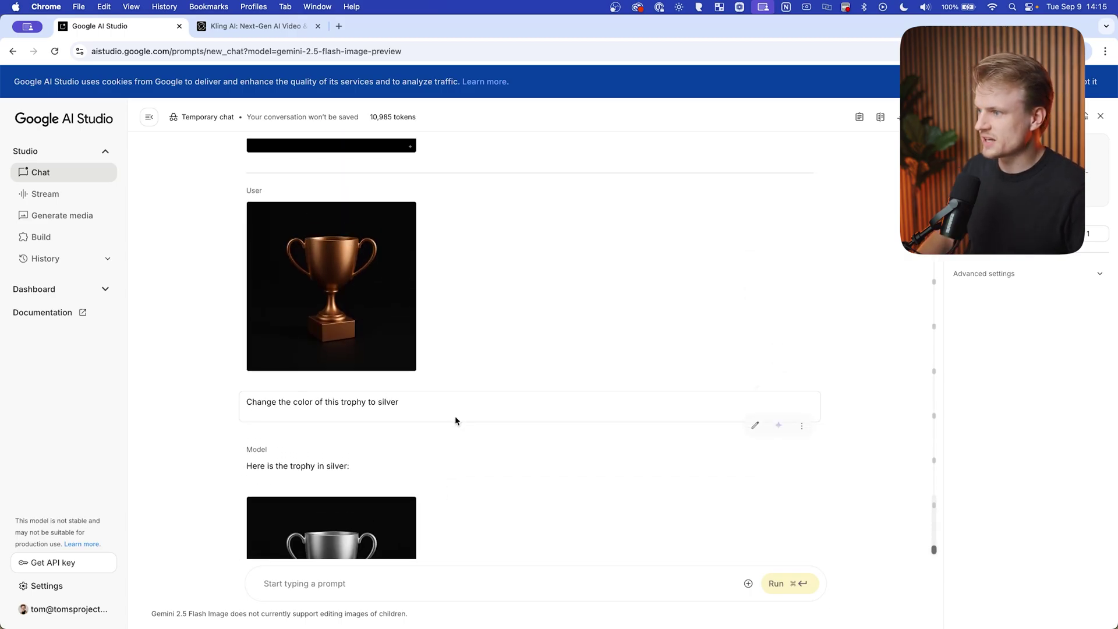
scroll(456, 416, down, 3)
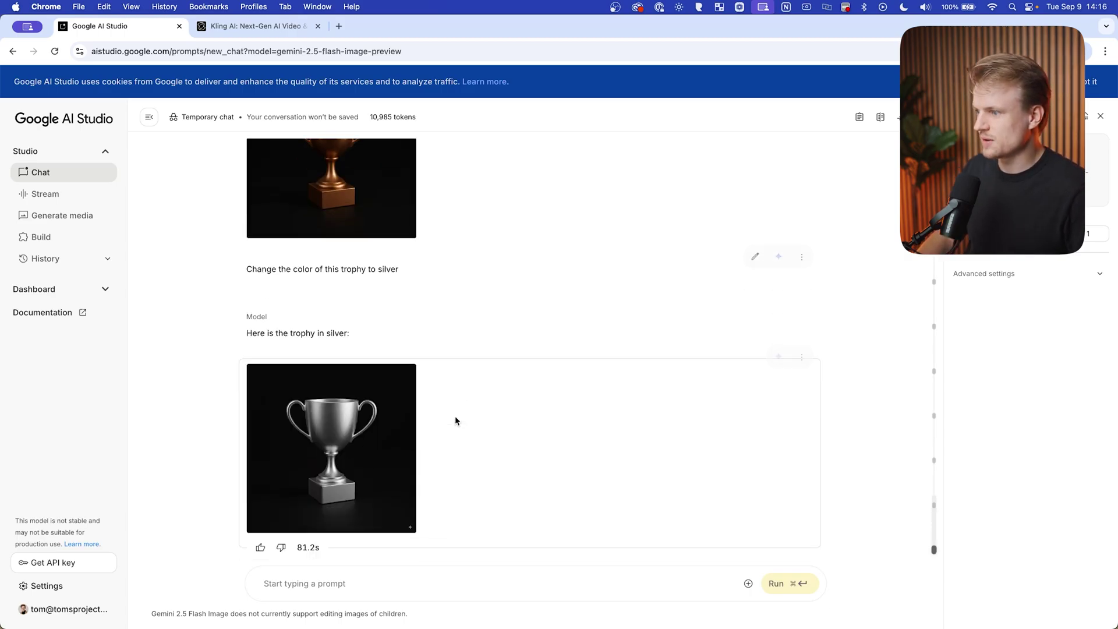
Compare the silver and bronze trophies at full size, then download the silver one.
click(320, 450)
scroll(583, 387, down, 3)
scroll(591, 402, up, 3)
key(Escape)
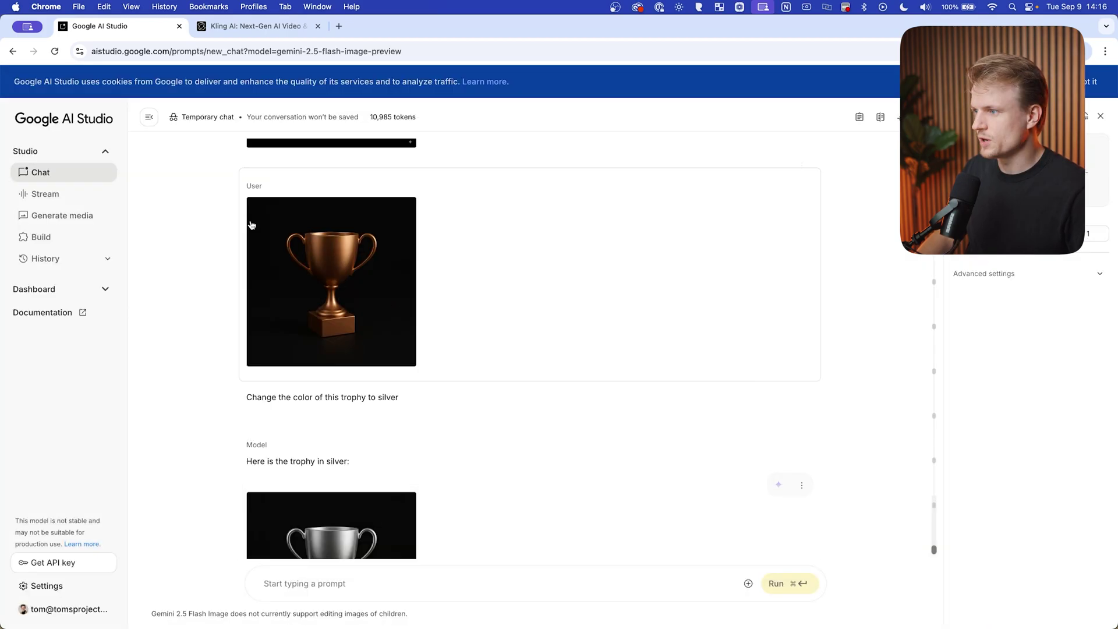
click(355, 295)
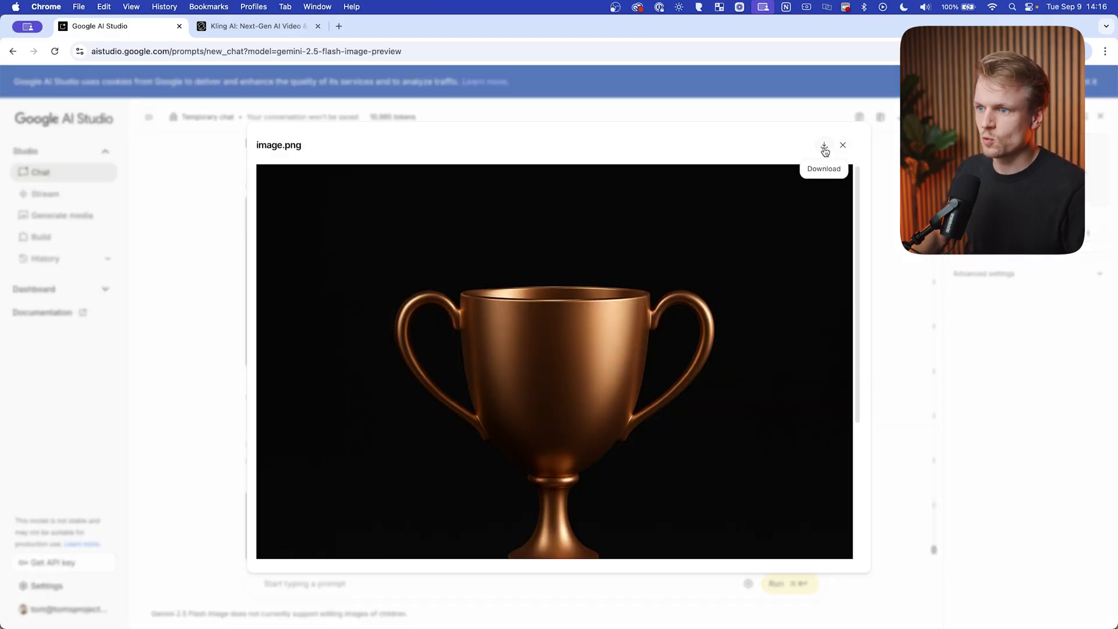
key(Escape)
click(411, 412)
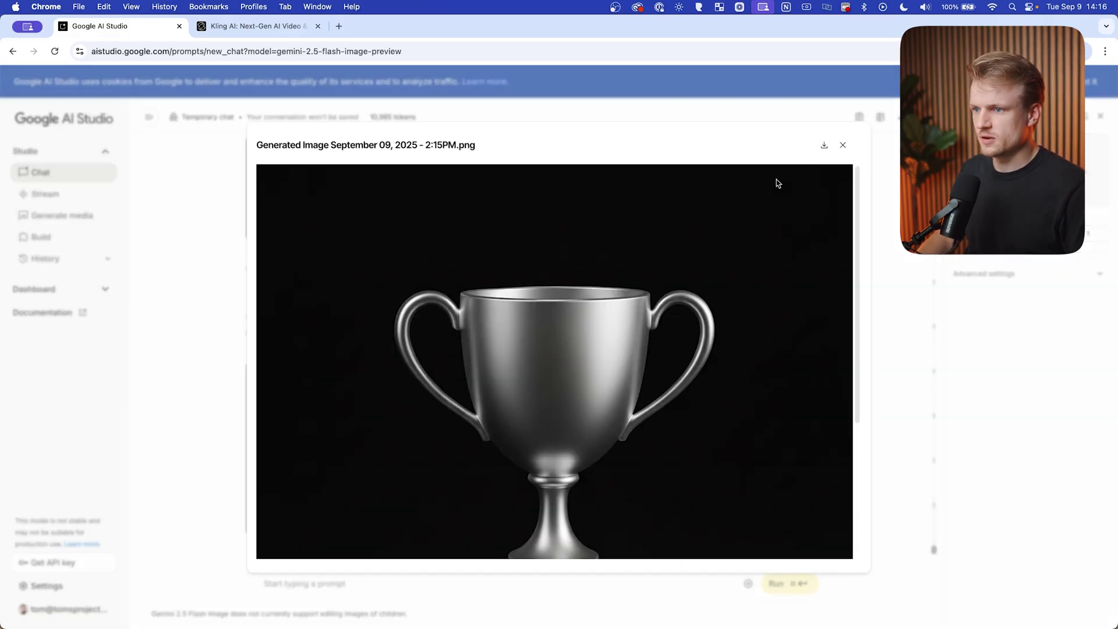
click(825, 145)
key(Return)
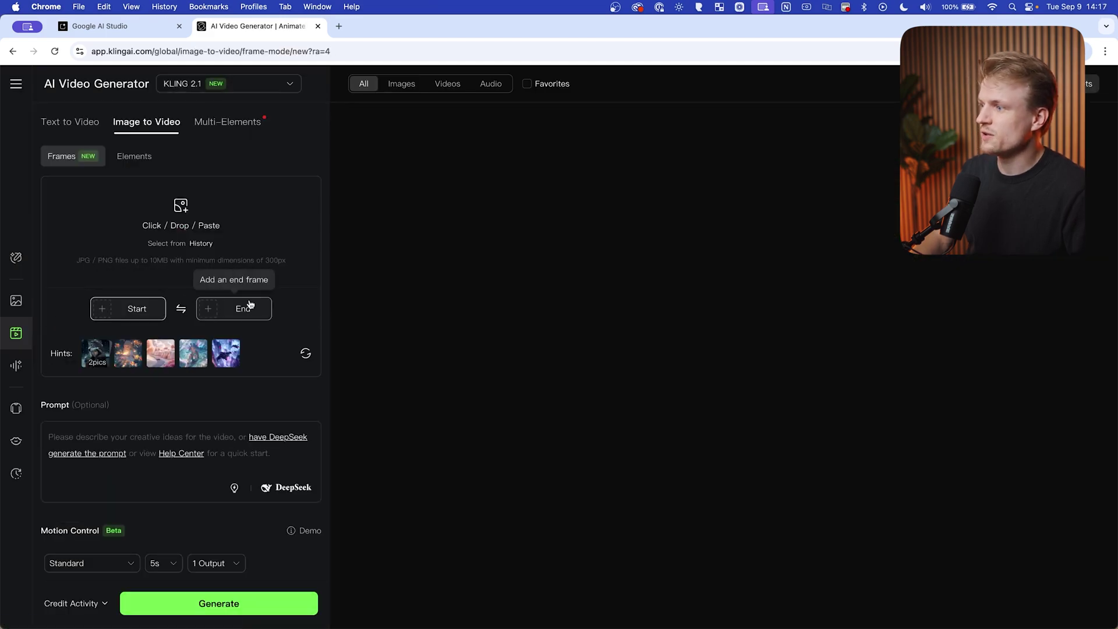
Upload the trophy as start frame and enter 'I want this trophy on a black background, rotating around.'.
click(173, 228)
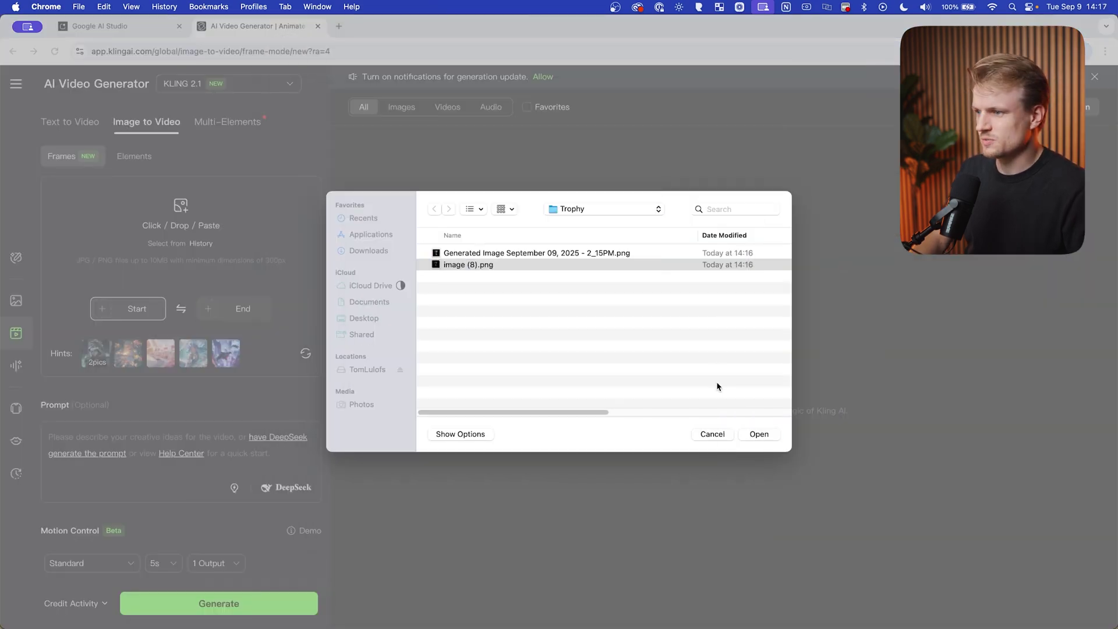
click(758, 435)
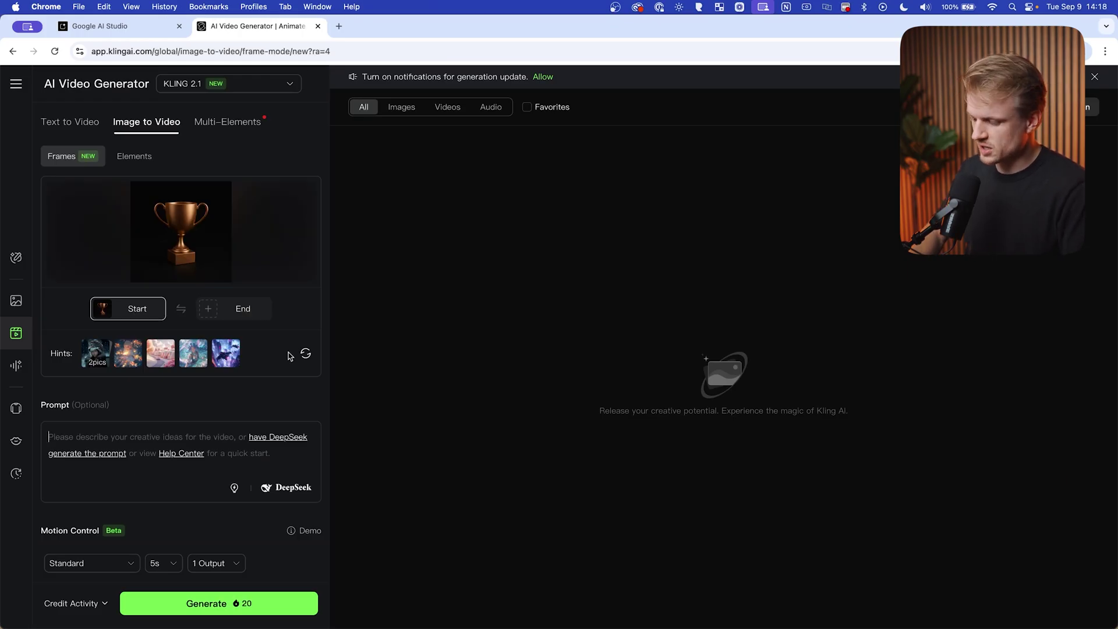
text(I)
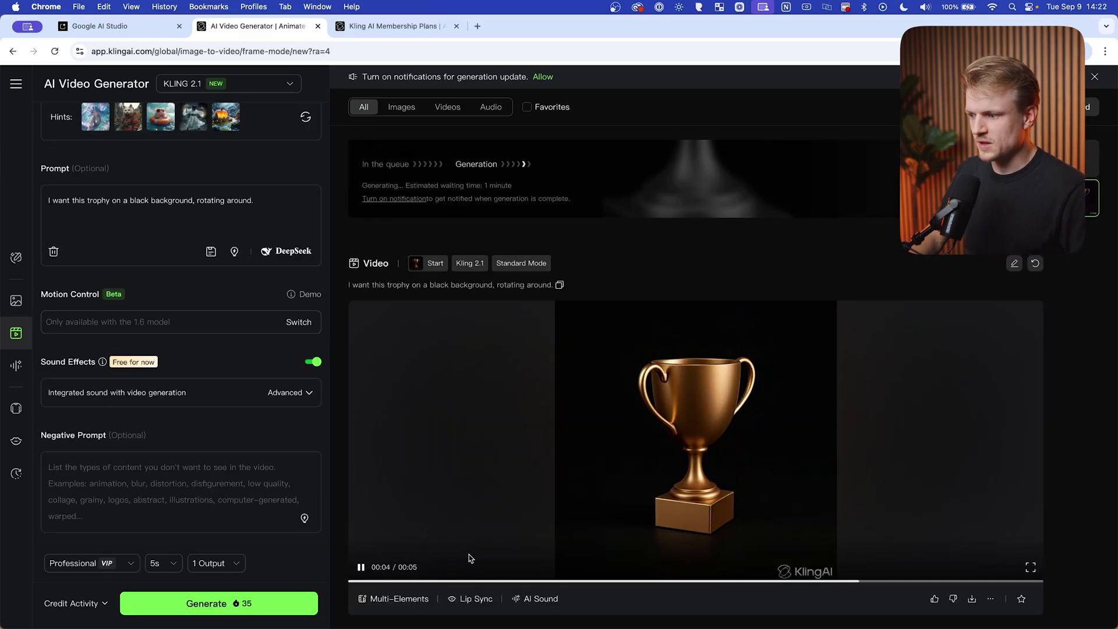
Rewind and play the 5-second rotating trophy video, then download it.
scroll(583, 507, down, 1)
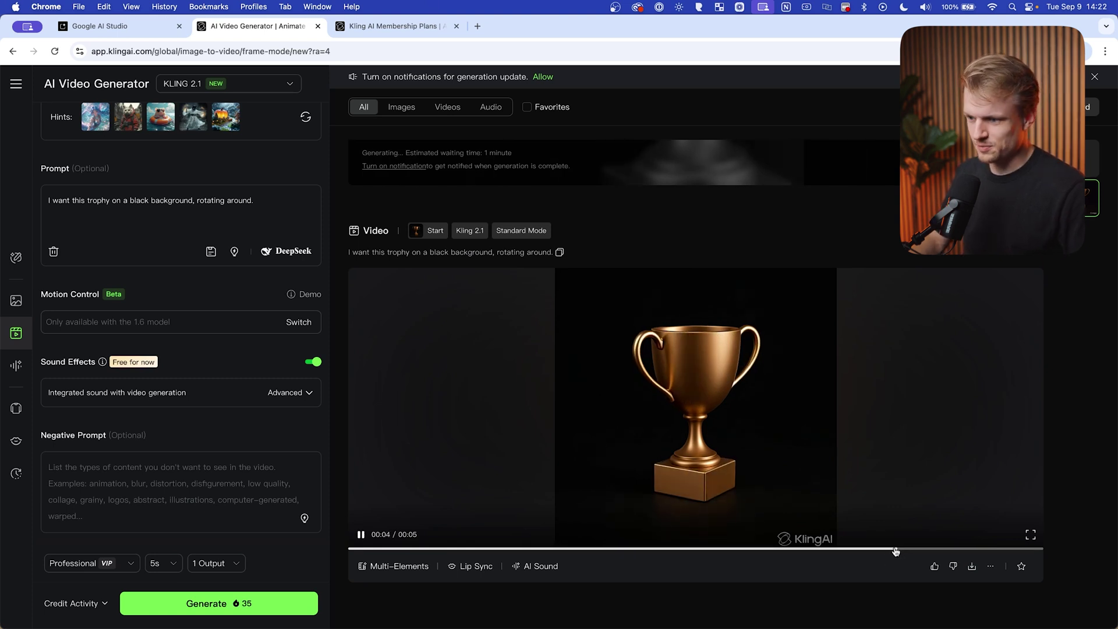
click(415, 550)
click(361, 534)
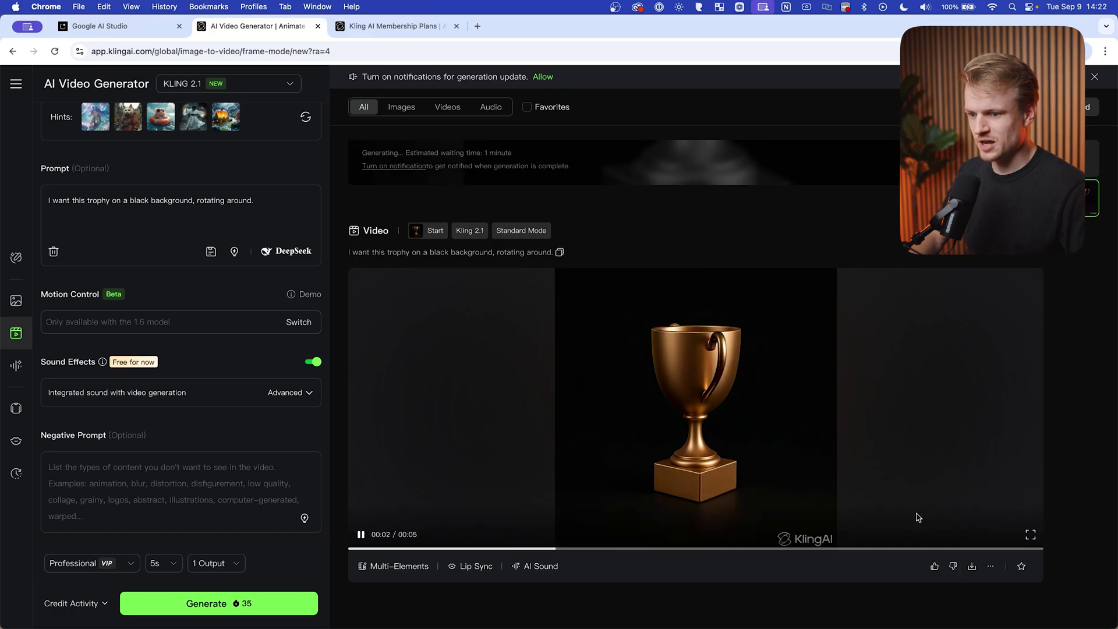
click(973, 567)
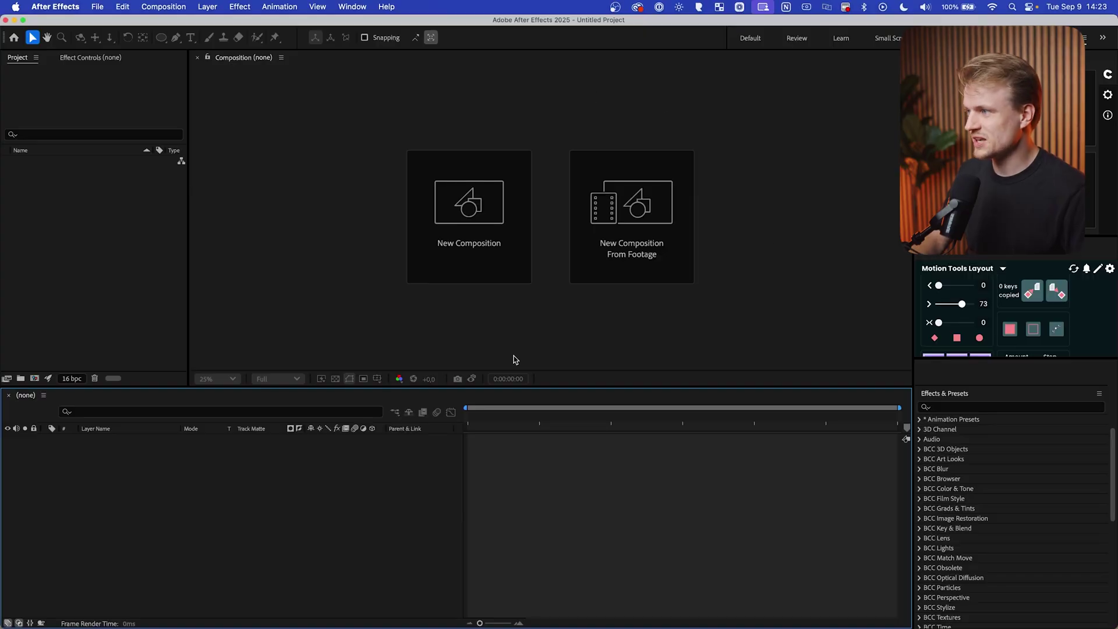
Create Comp 1 as a 3840×2160, 25 fps UHD 4K composition.
click(167, 233)
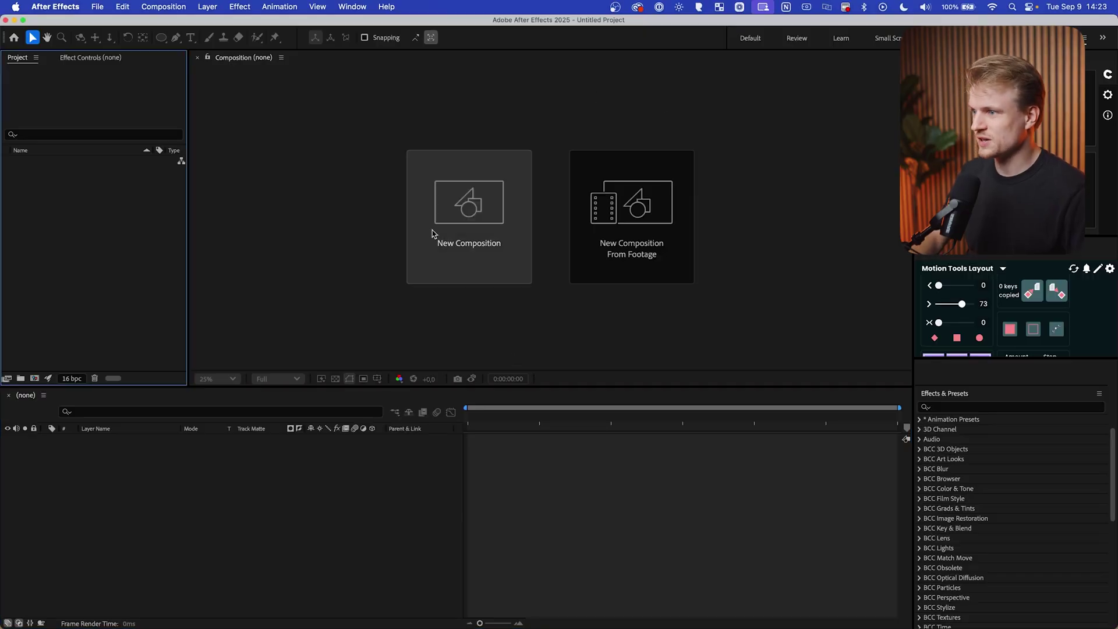
click(472, 218)
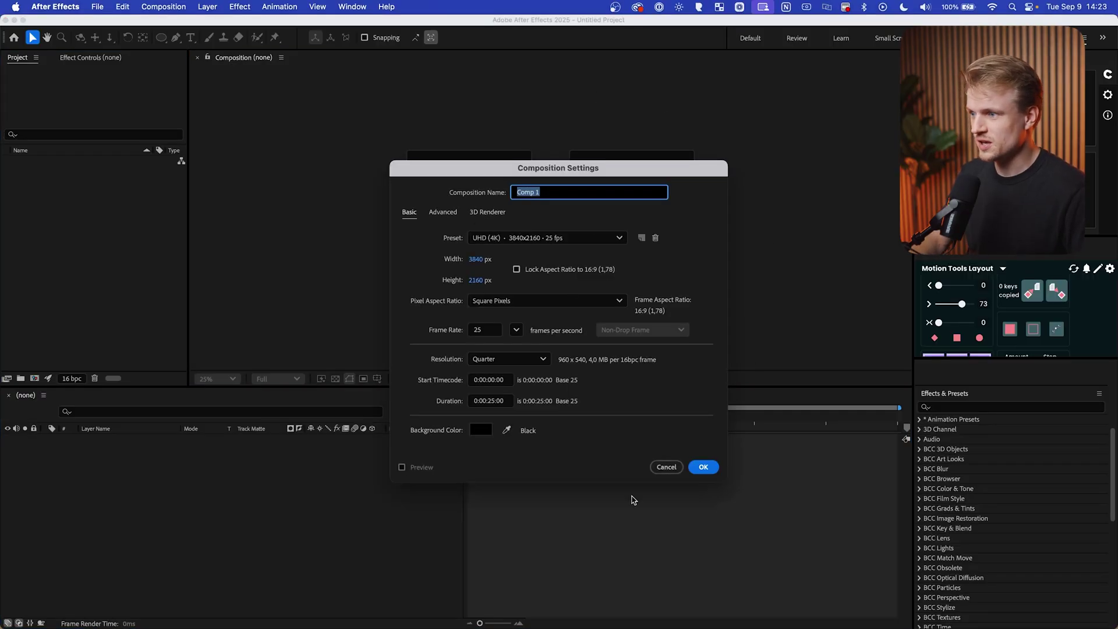
click(536, 239)
click(704, 467)
Add a solid layer with colour 000000 as a black background.
click(208, 6)
mouse_move(361, 25)
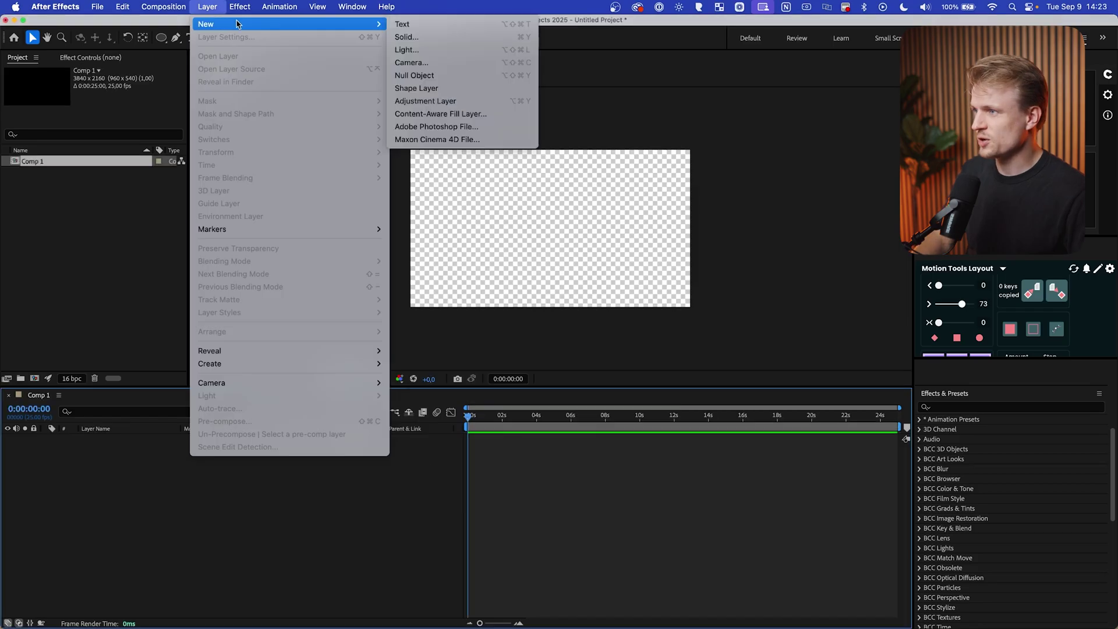
click(406, 37)
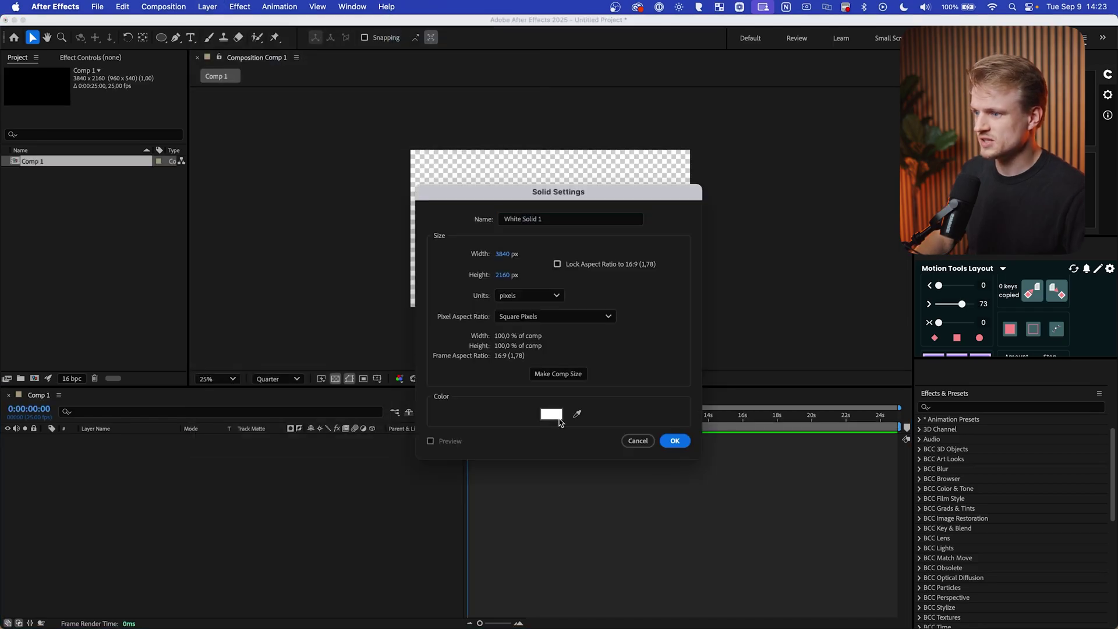
click(552, 416)
text(000000)
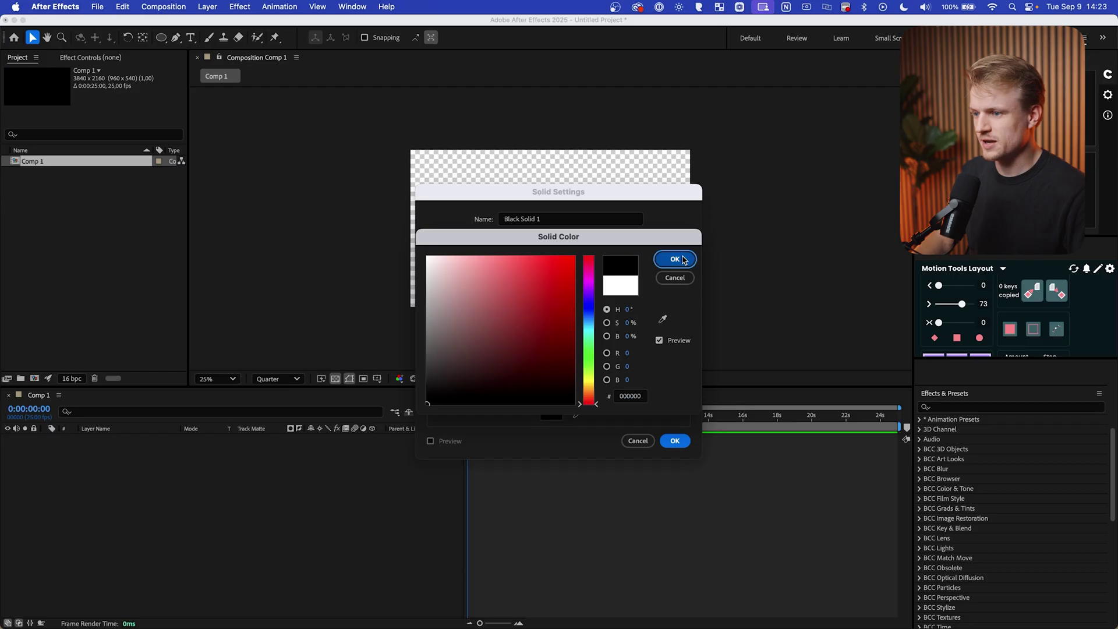
click(676, 259)
key(Return)
Import the kling trophy mp4 and drag it into Comp 1, zooming the viewer out.
double_click(96, 233)
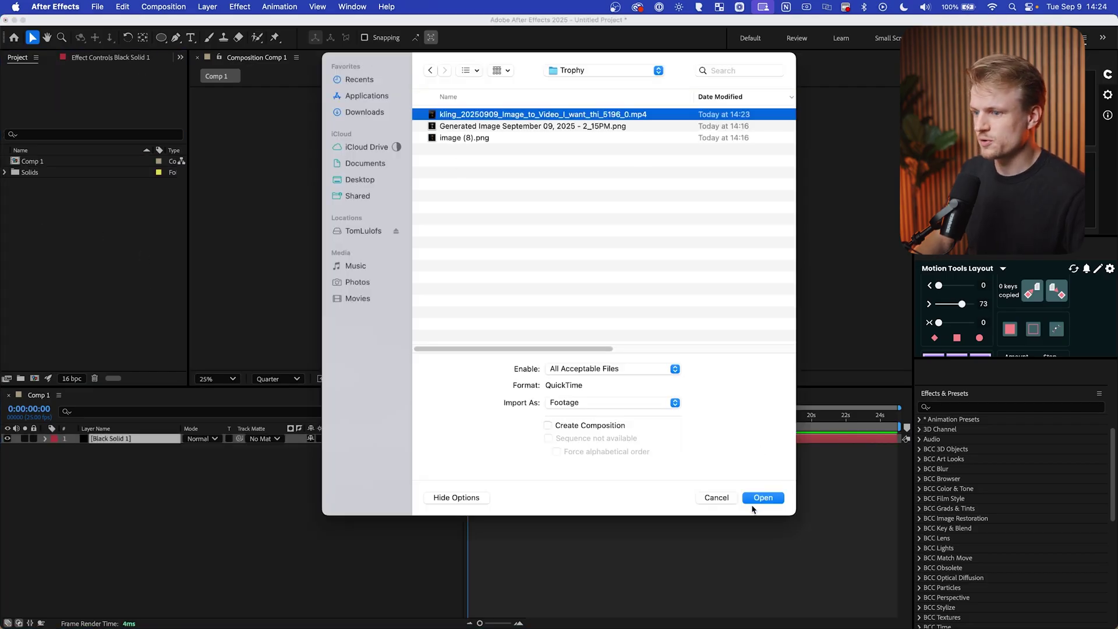
click(755, 499)
drag(45, 173, 569, 229)
scroll(513, 291, up, 4)
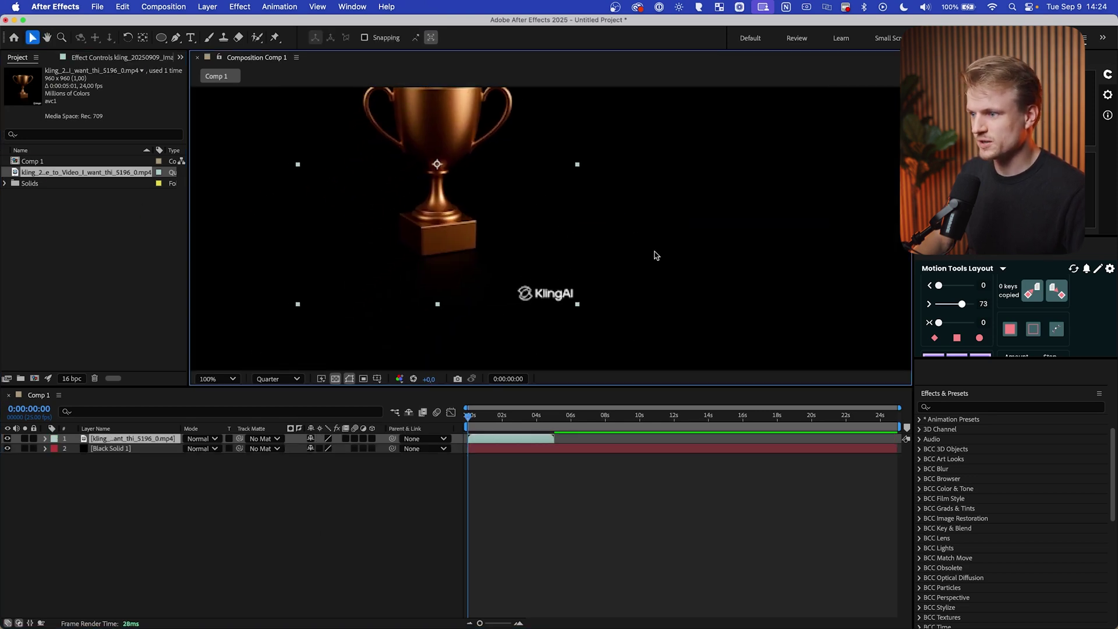
key(comma)
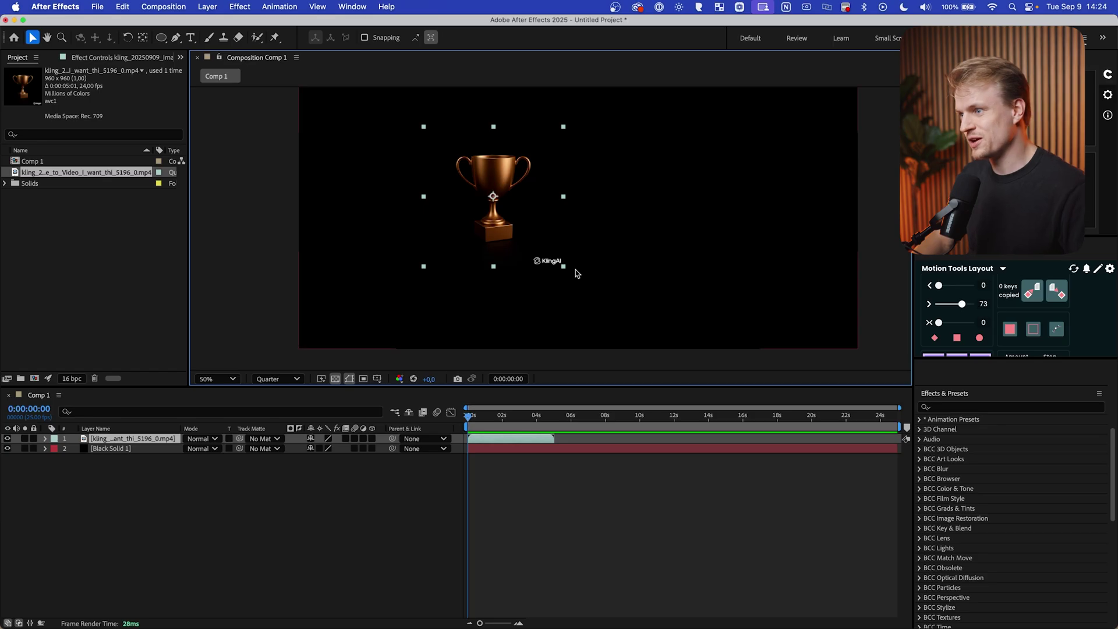
Draw an elliptical mask around the trophy on the video layer.
click(161, 39)
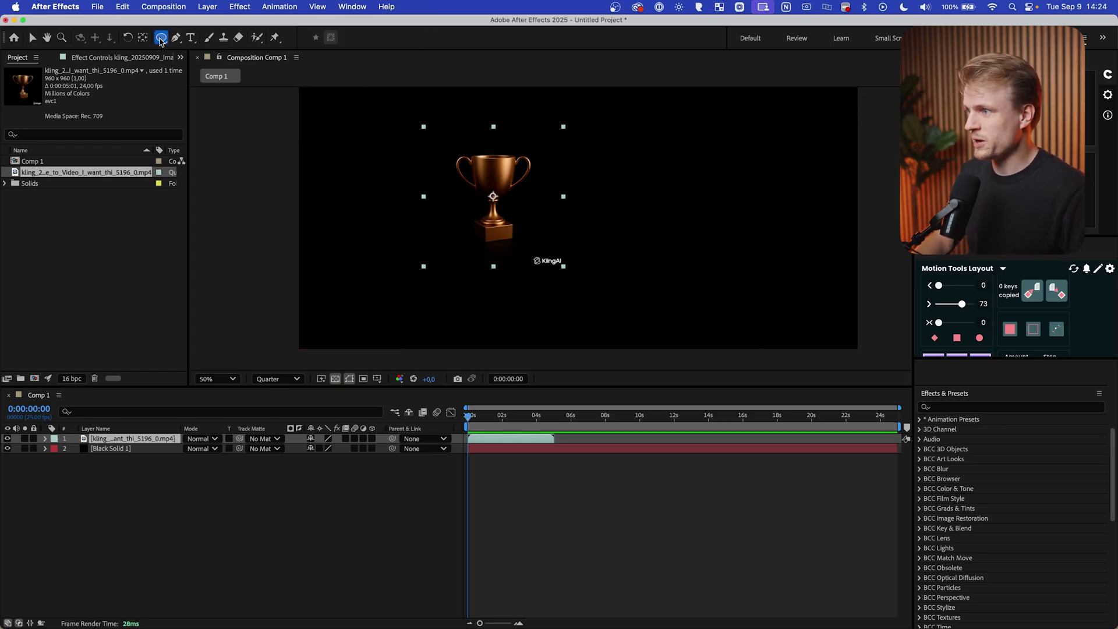
drag(414, 129, 569, 254)
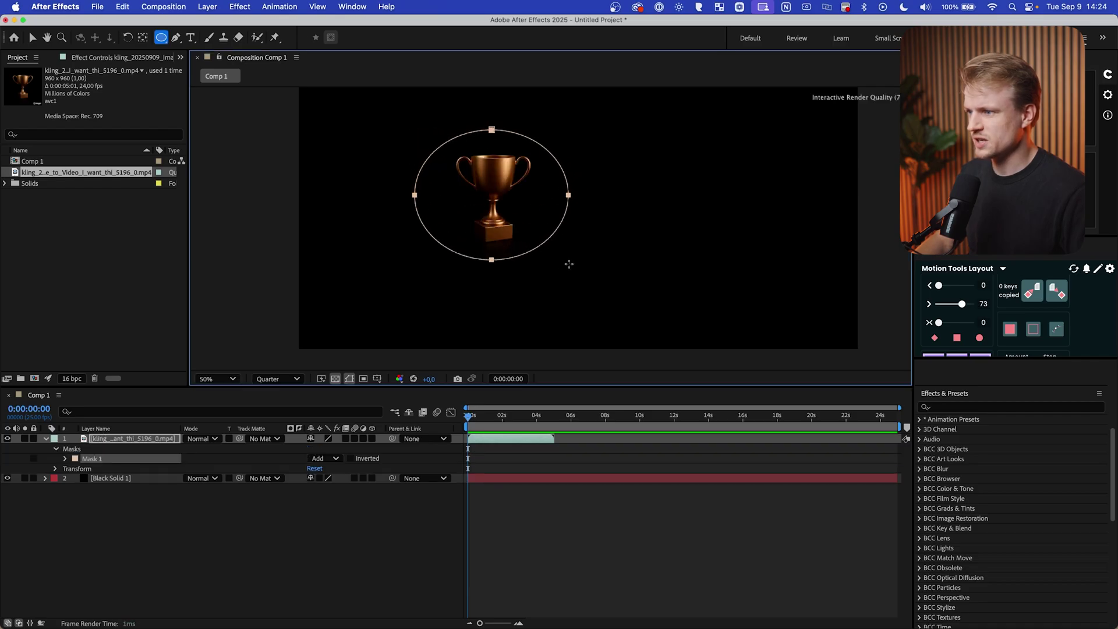
click(127, 439)
Scale the trophy layer to 172% and move it toward the left of the frame.
key(s)
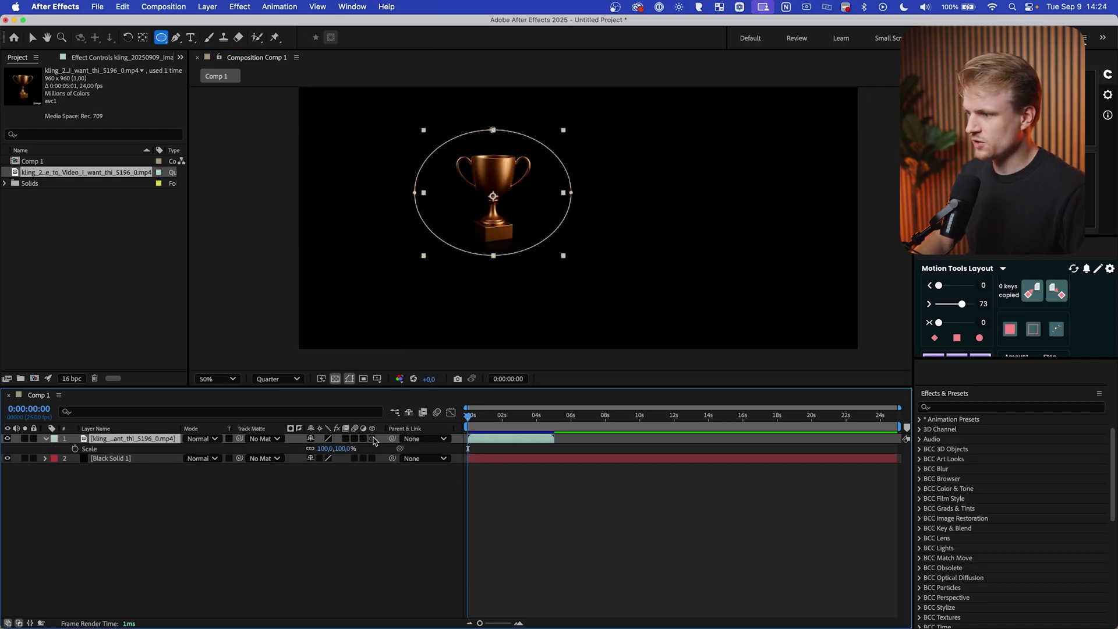
drag(345, 451, 392, 451)
key(comma)
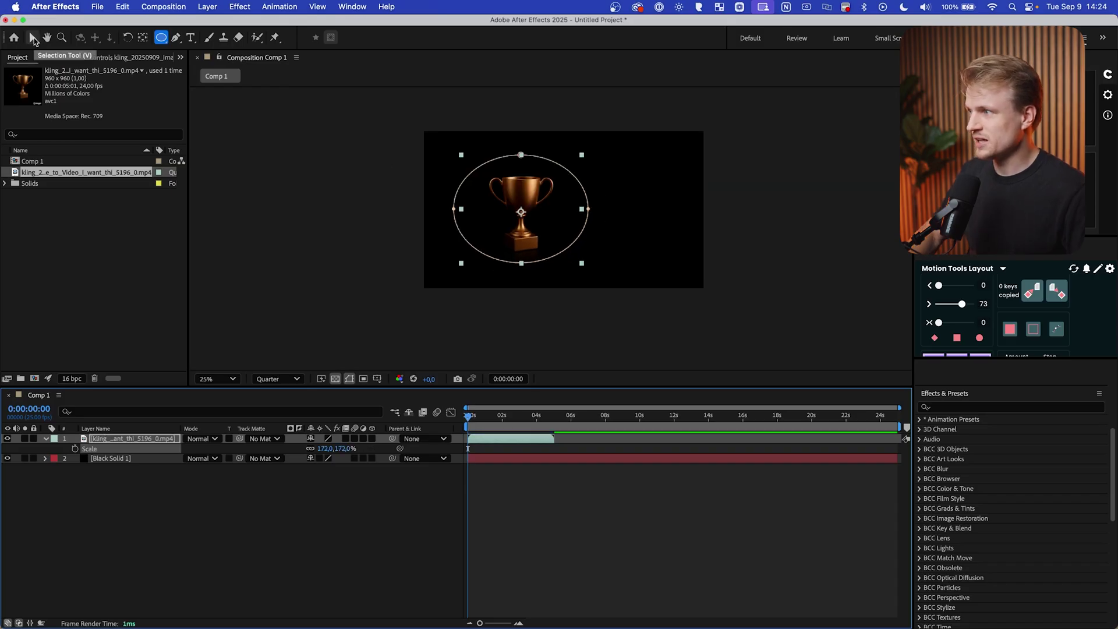
click(33, 37)
drag(524, 223, 479, 223)
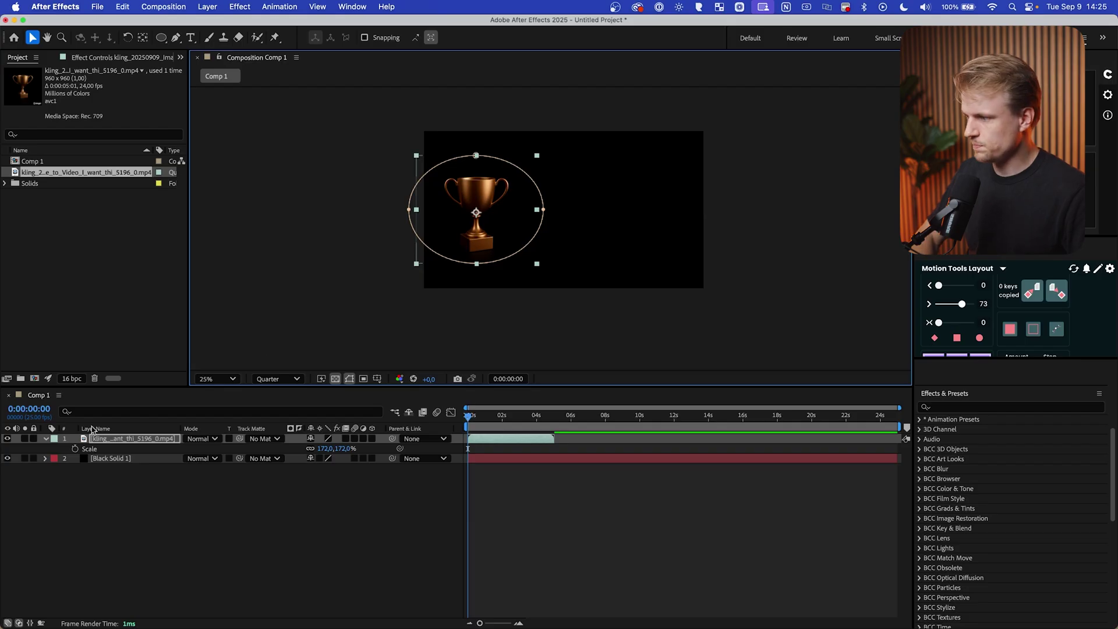
Set Position keyframes so the trophy starts off-screen right at 4368,1120 and slides left.
key(p)
click(74, 448)
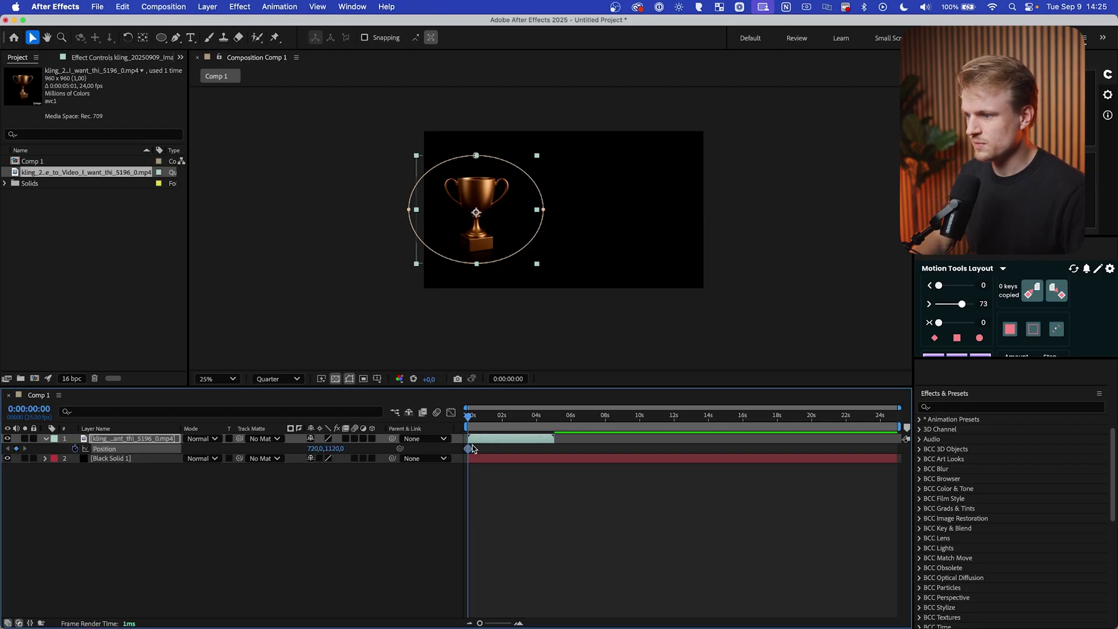
drag(469, 449, 491, 448)
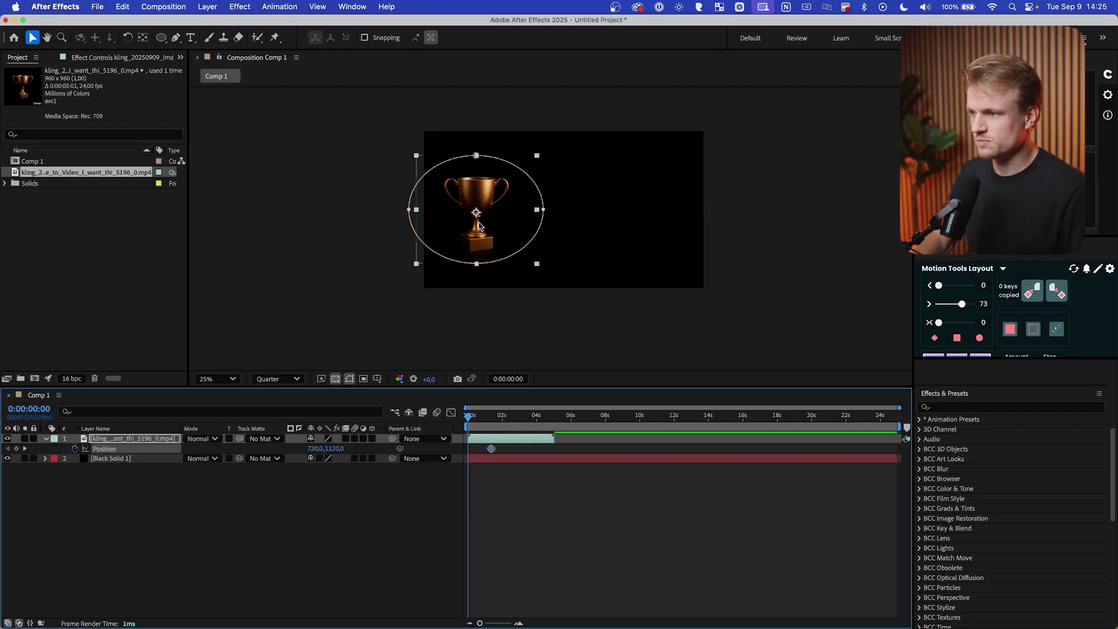
drag(314, 448, 495, 449)
Ease the position keyframes and reshape the slide-in's speed curve in the graph editor.
click(491, 448)
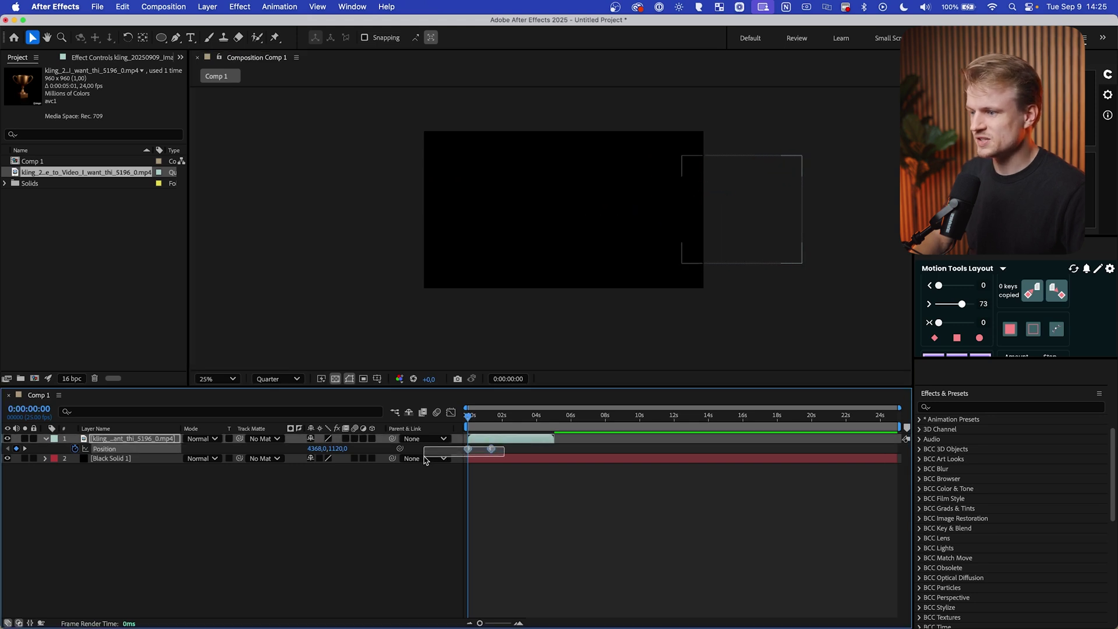
right_click(491, 449)
mouse_move(563, 616)
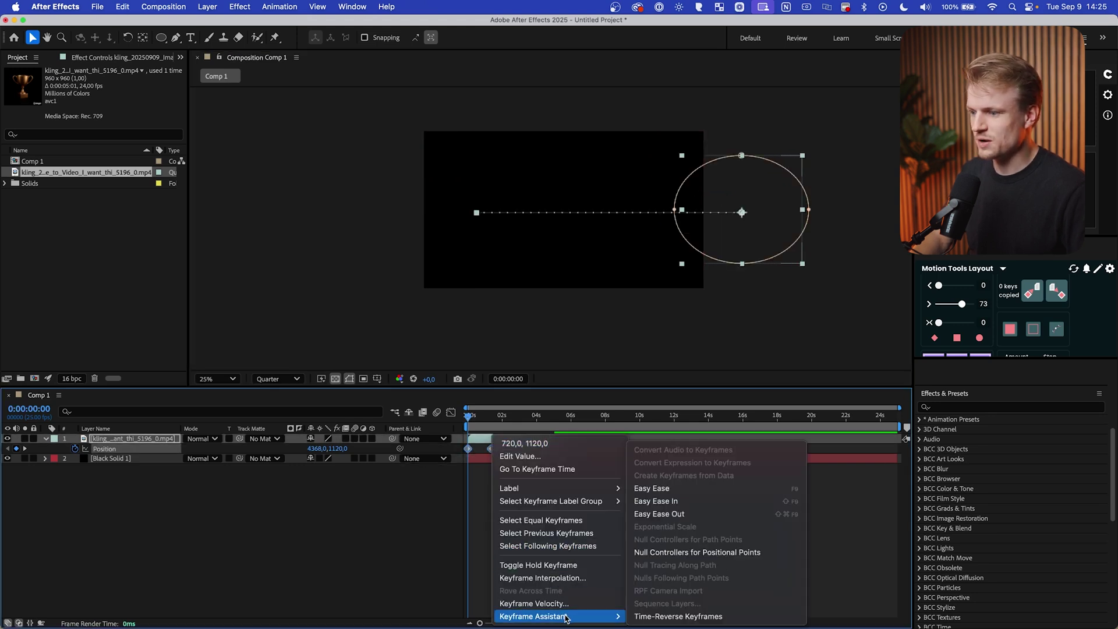
click(651, 488)
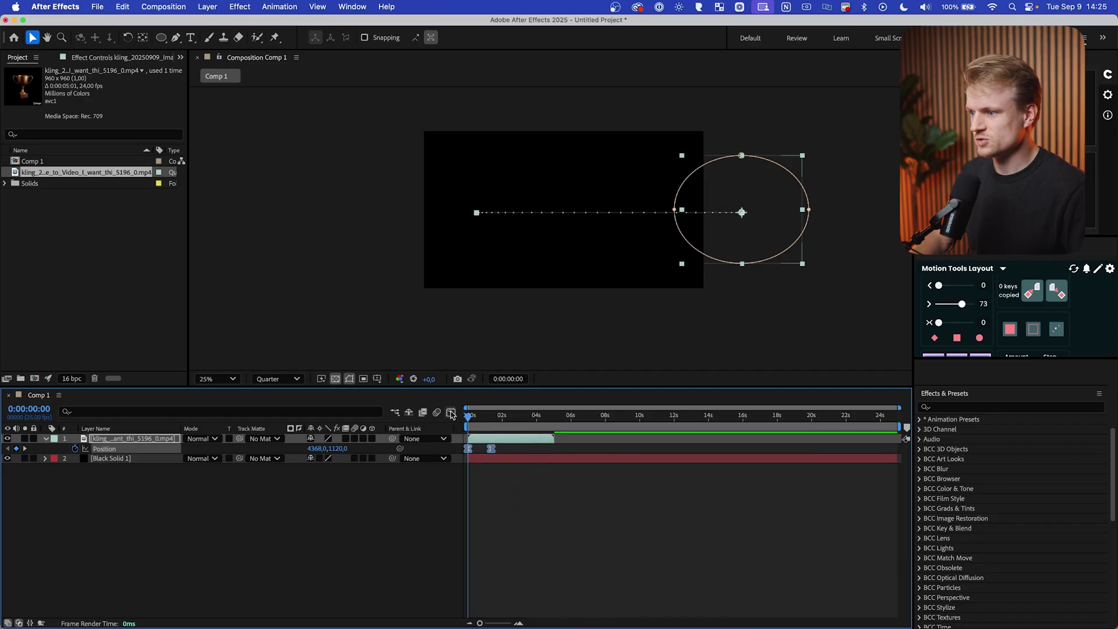
click(450, 412)
drag(532, 532, 484, 501)
click(451, 412)
Preview the trophy sliding in several times.
key(space)
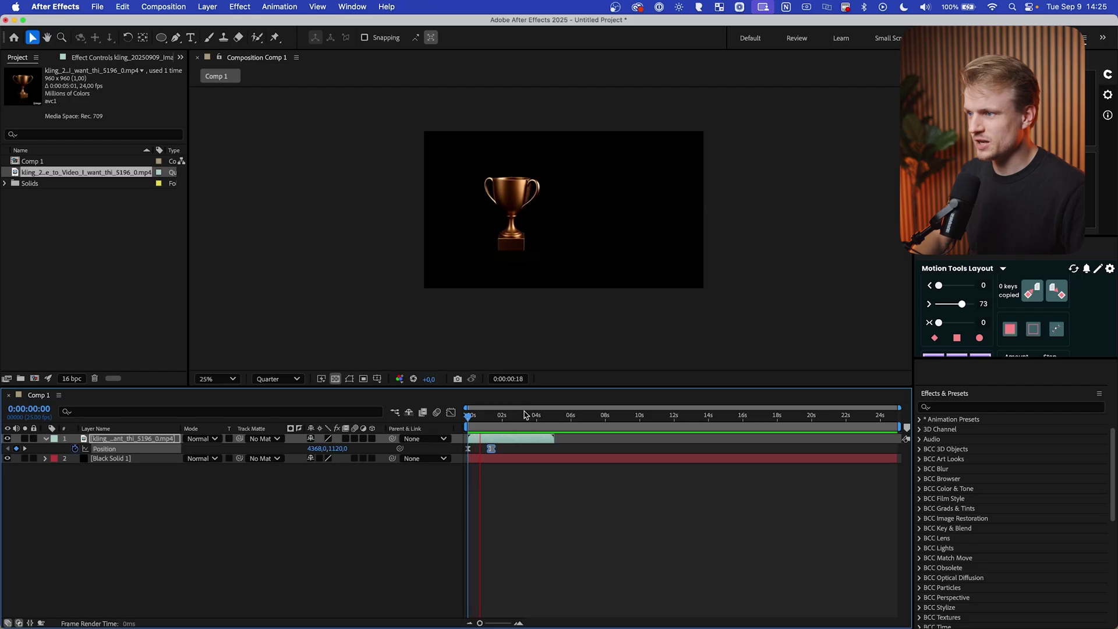
key(space)
key(space)
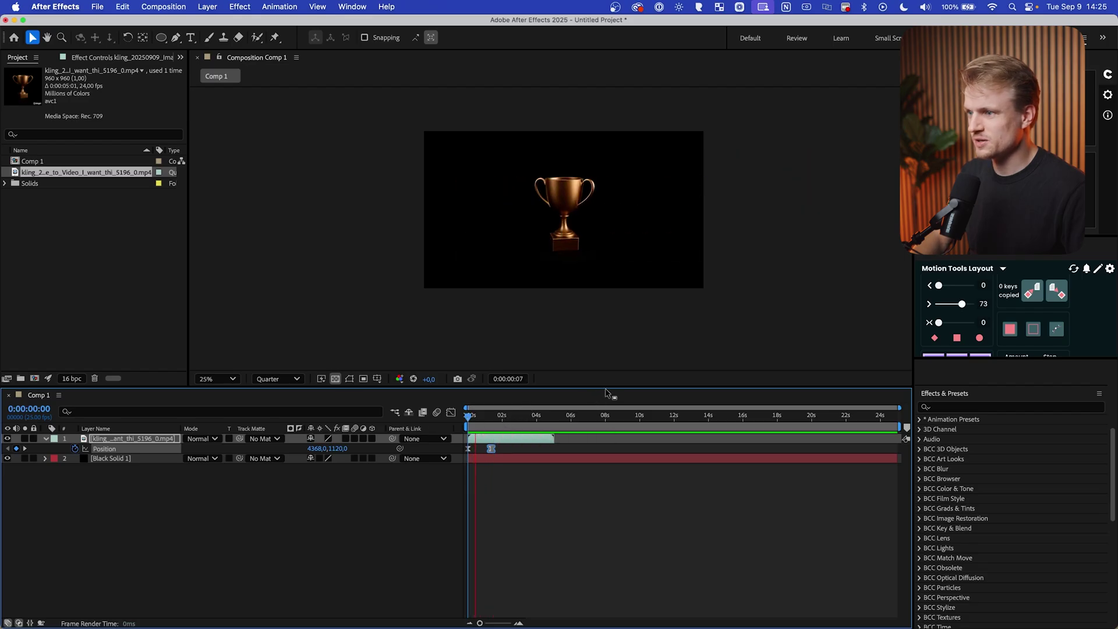
key(space)
key(space)
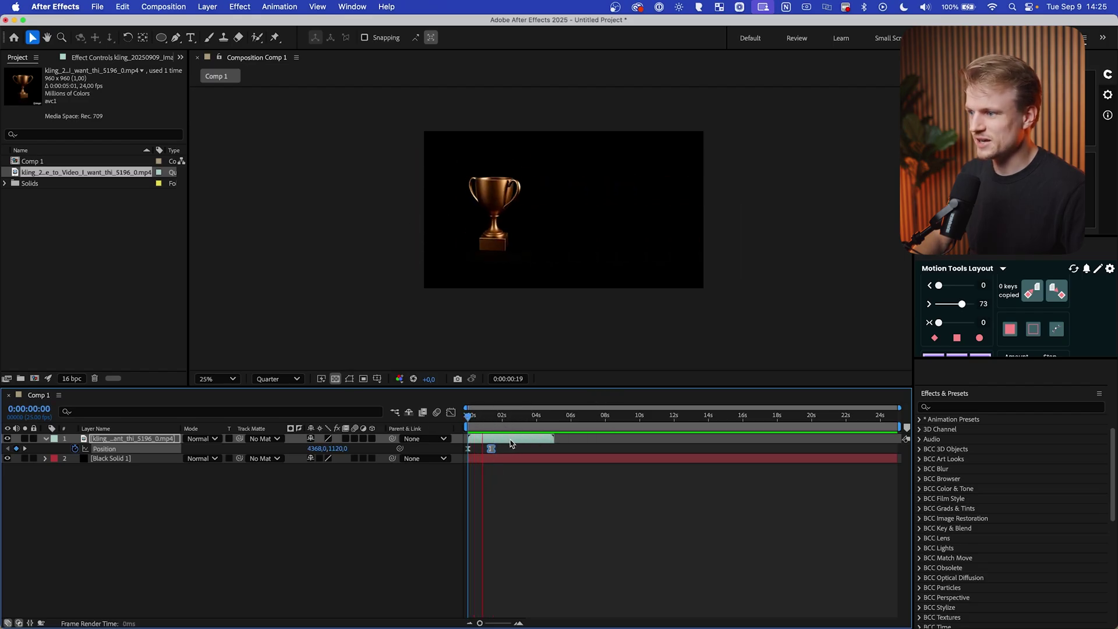
key(space)
key(space)
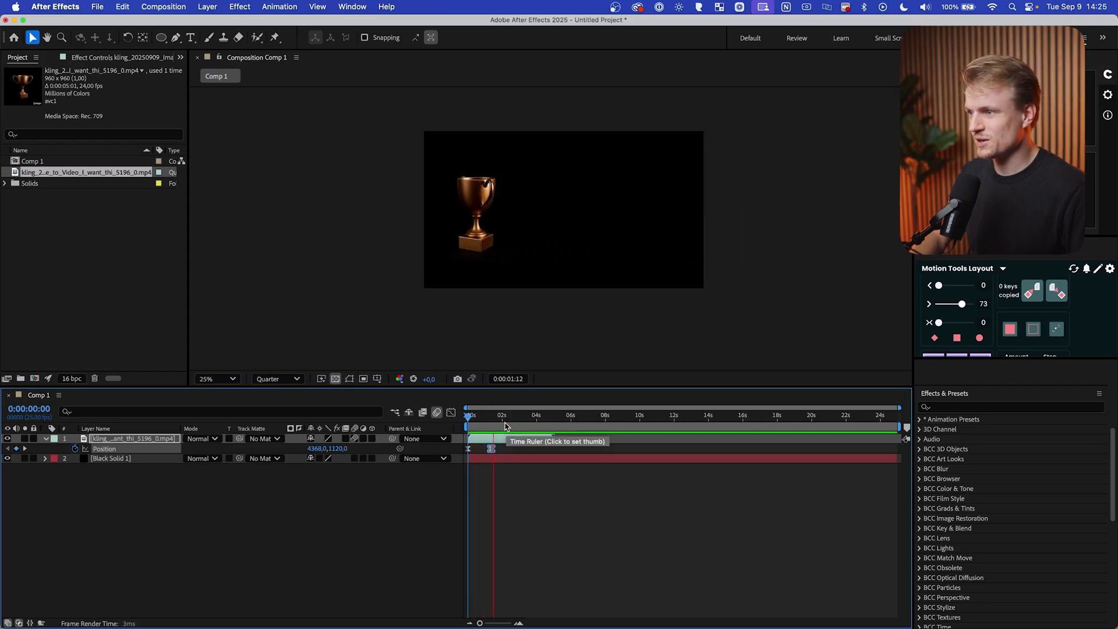
key(space)
key(space)
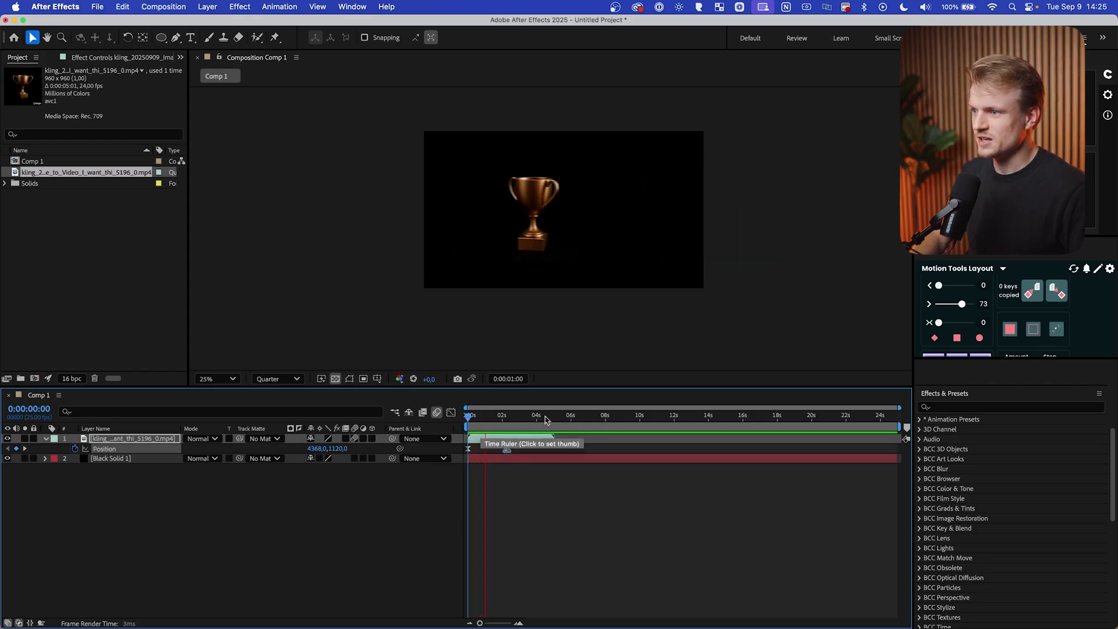
key(space)
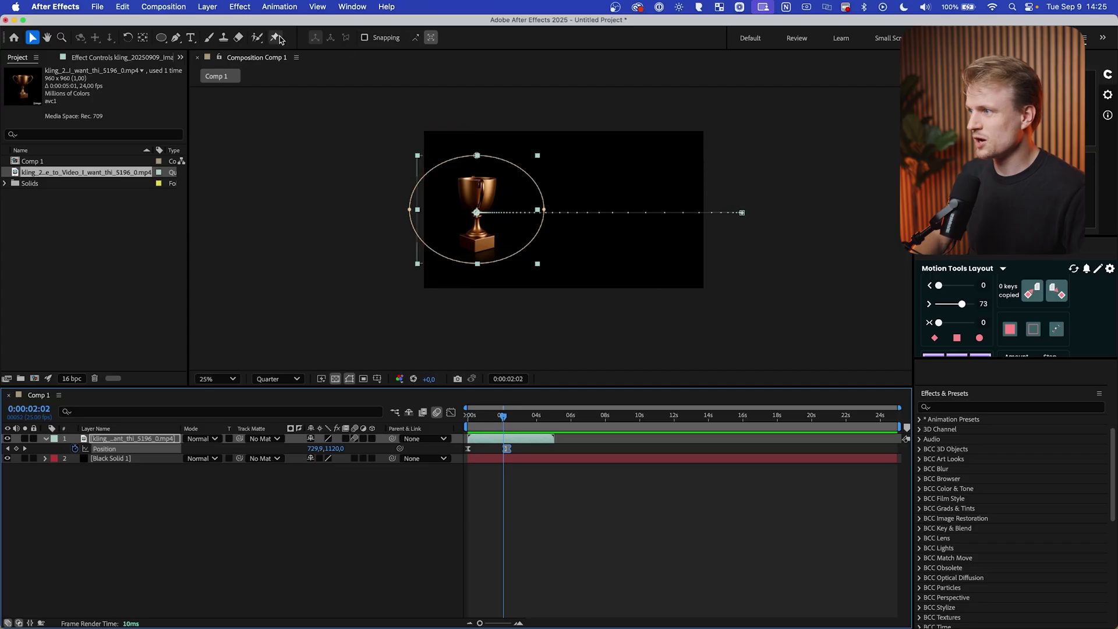
Type a '3rd Prize' title beside the trophy and enlarge it to 405 px.
click(189, 40)
click(570, 224)
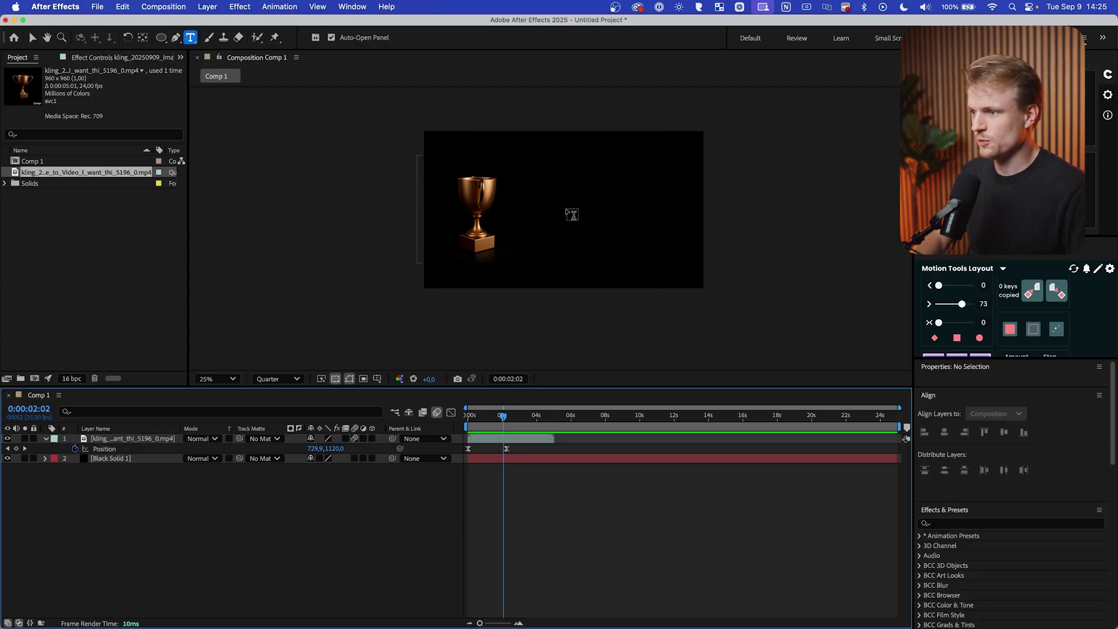
text(rd Prize)
key(super+a)
drag(955, 506, 1061, 498)
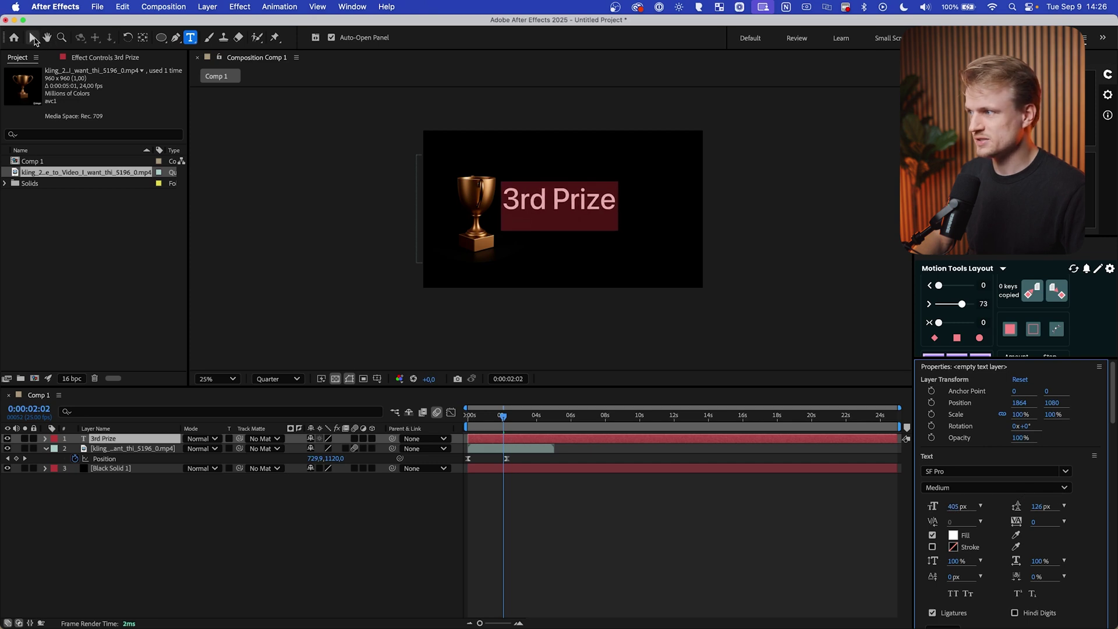
click(33, 40)
Give the title a reversed Gradient Overlay layer style at 42% opacity.
right_click(152, 444)
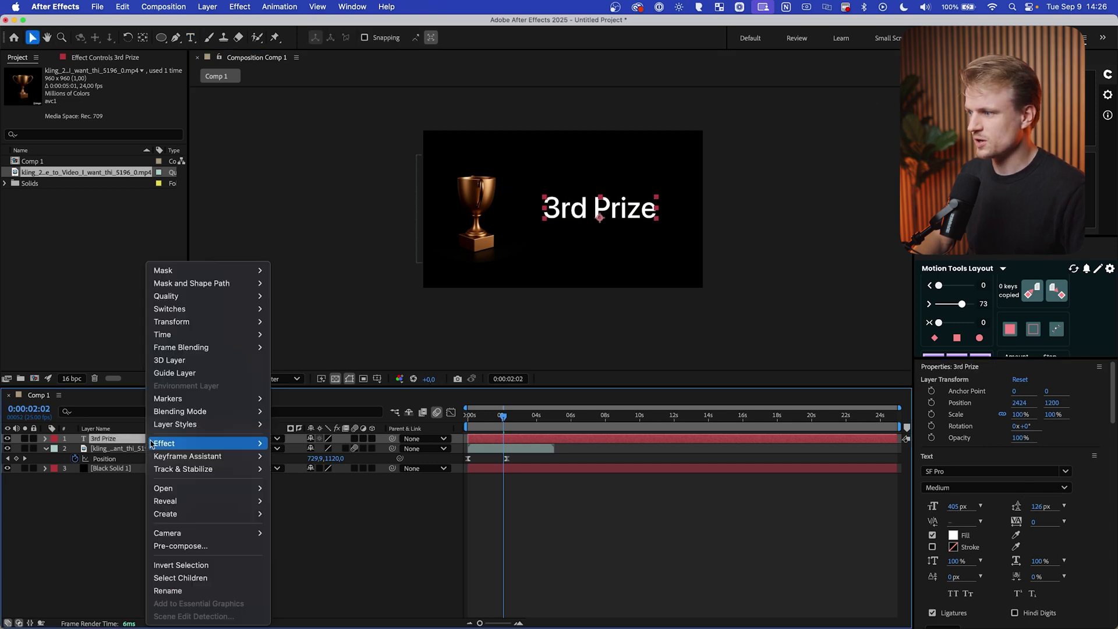
mouse_move(207, 424)
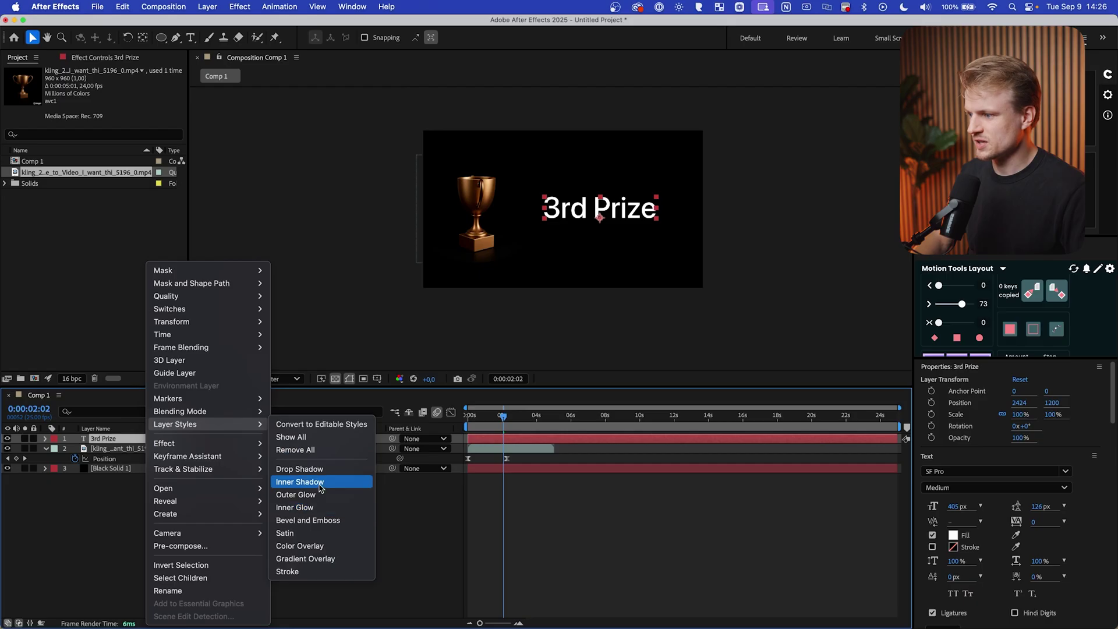
click(317, 559)
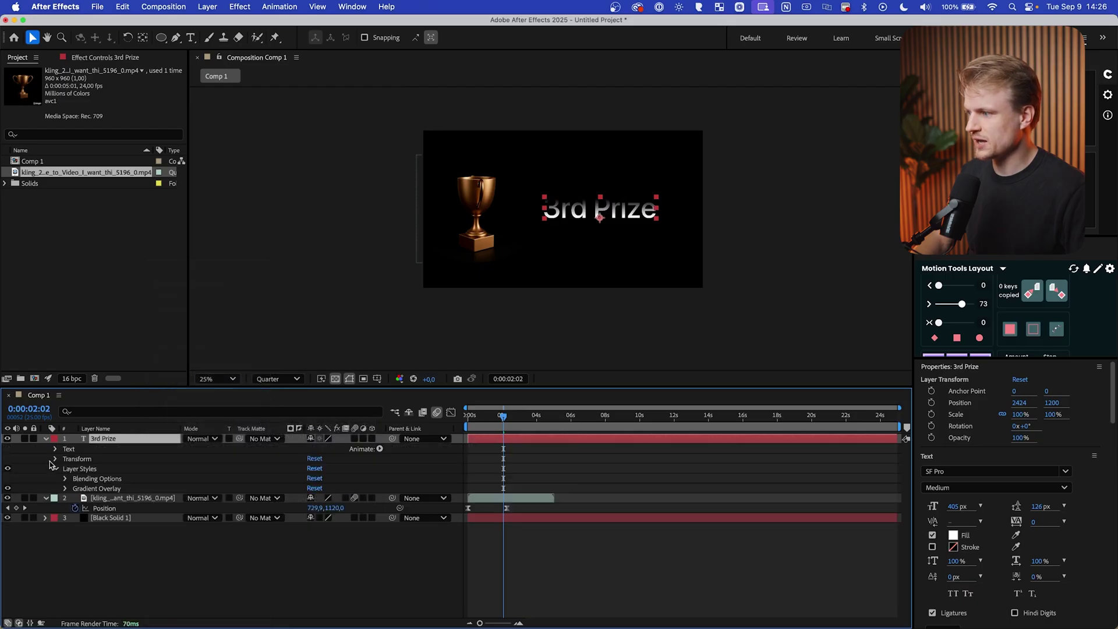
click(56, 468)
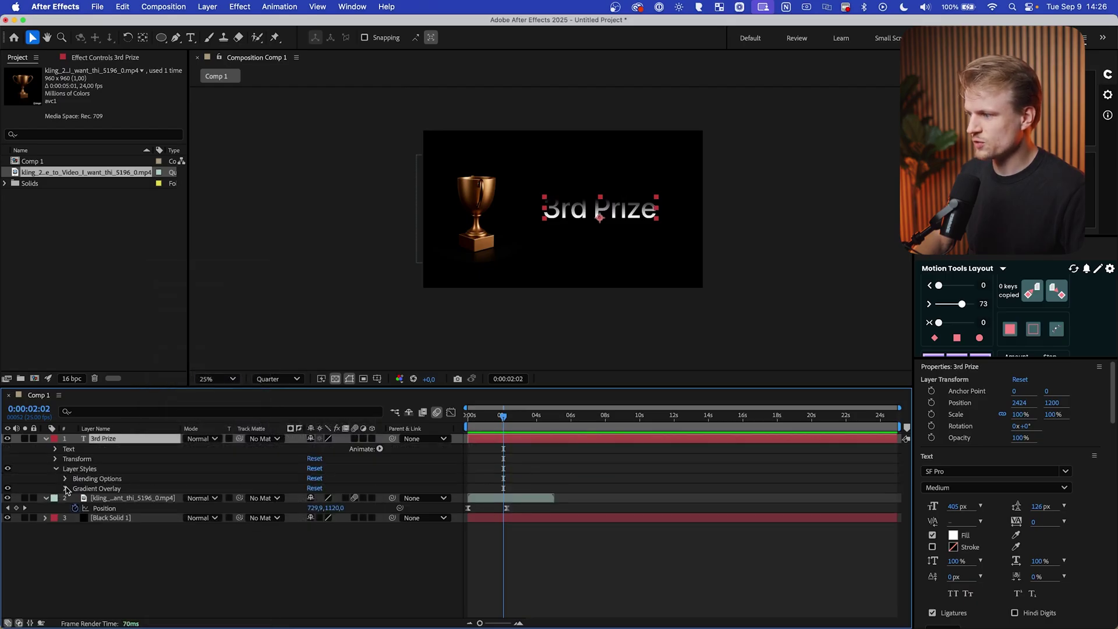
click(65, 488)
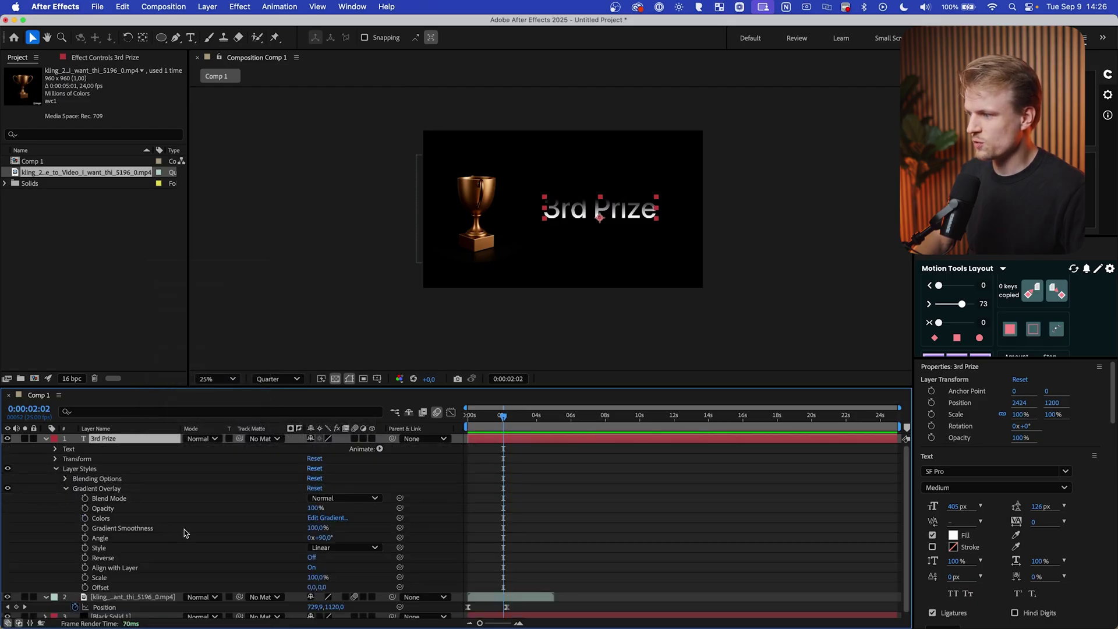
click(312, 557)
scroll(551, 230, up, 2)
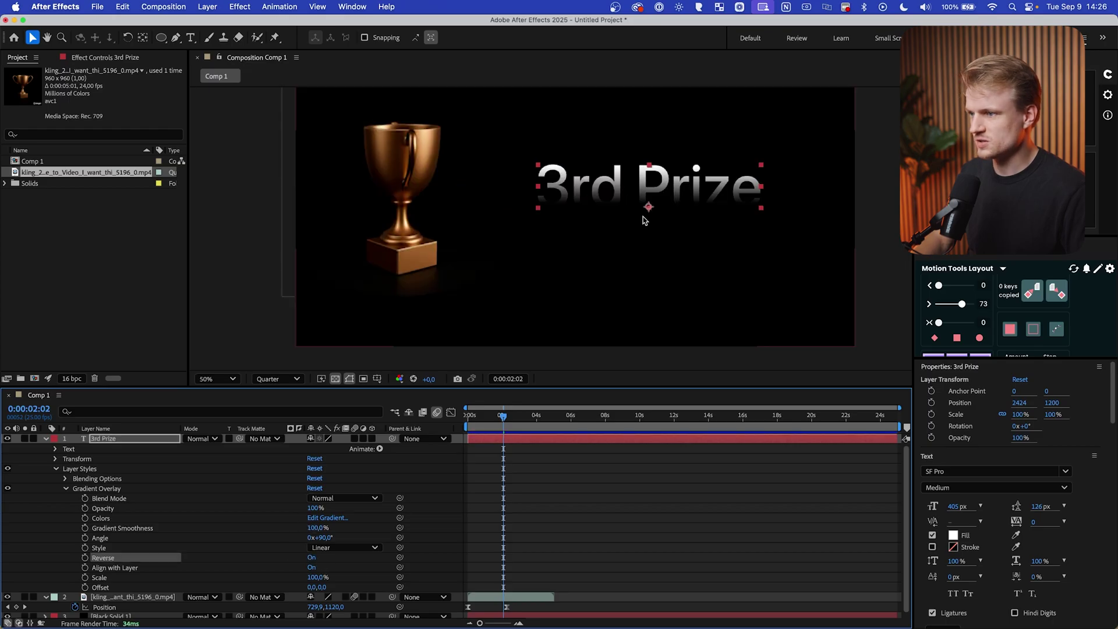
drag(315, 510, 281, 510)
drag(469, 416, 487, 422)
drag(561, 170, 499, 228)
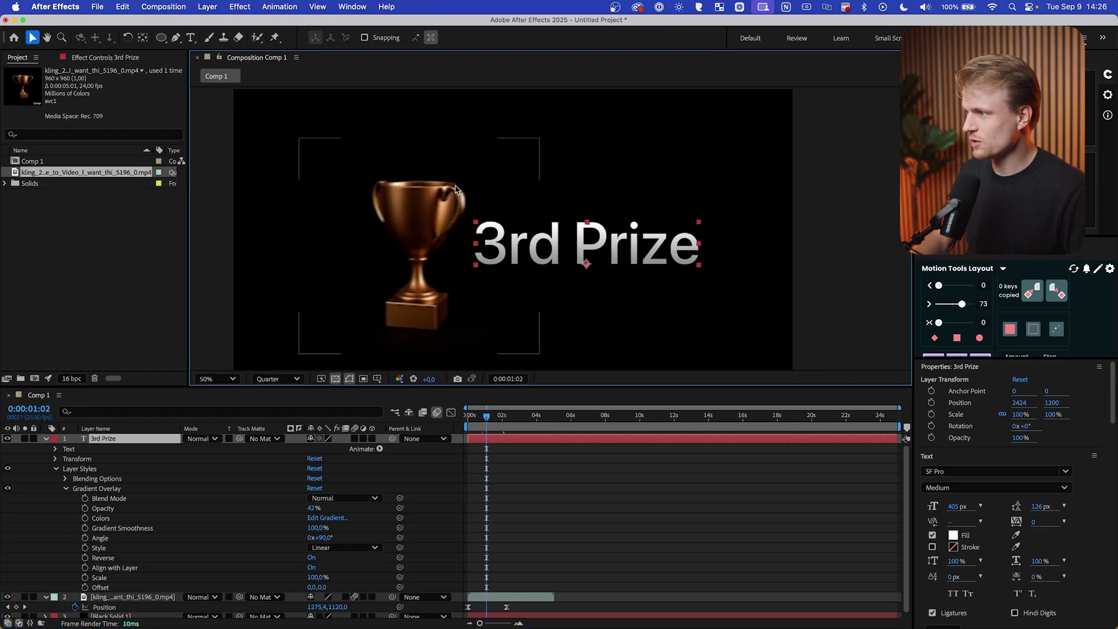
Select the Ellipse tool and set the new shape's stroke to None.
click(558, 496)
key(comma)
key(comma)
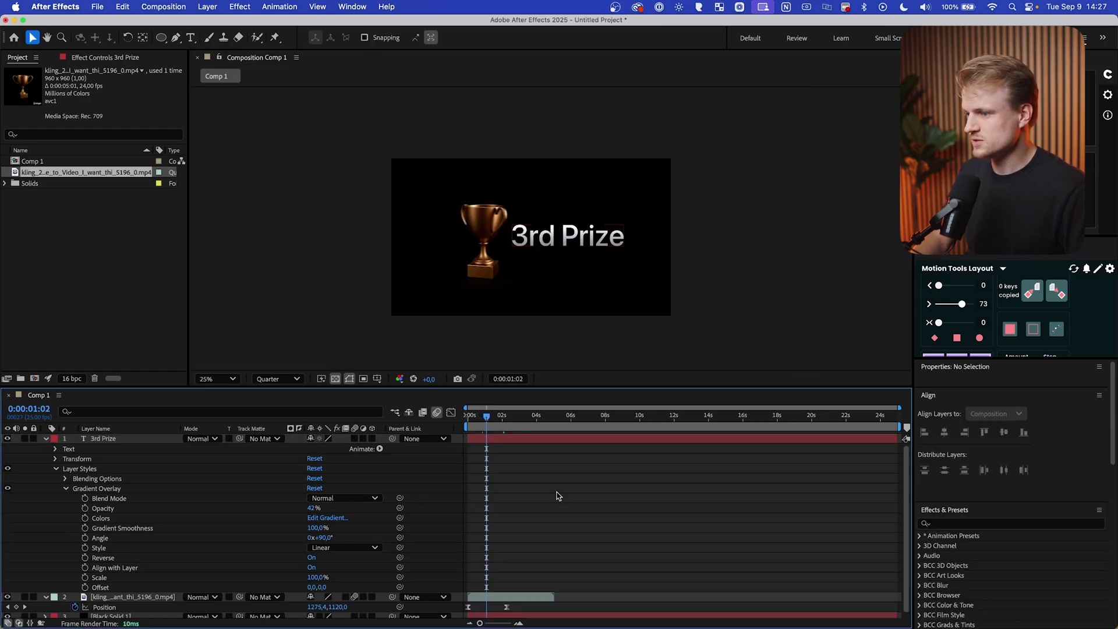
click(158, 38)
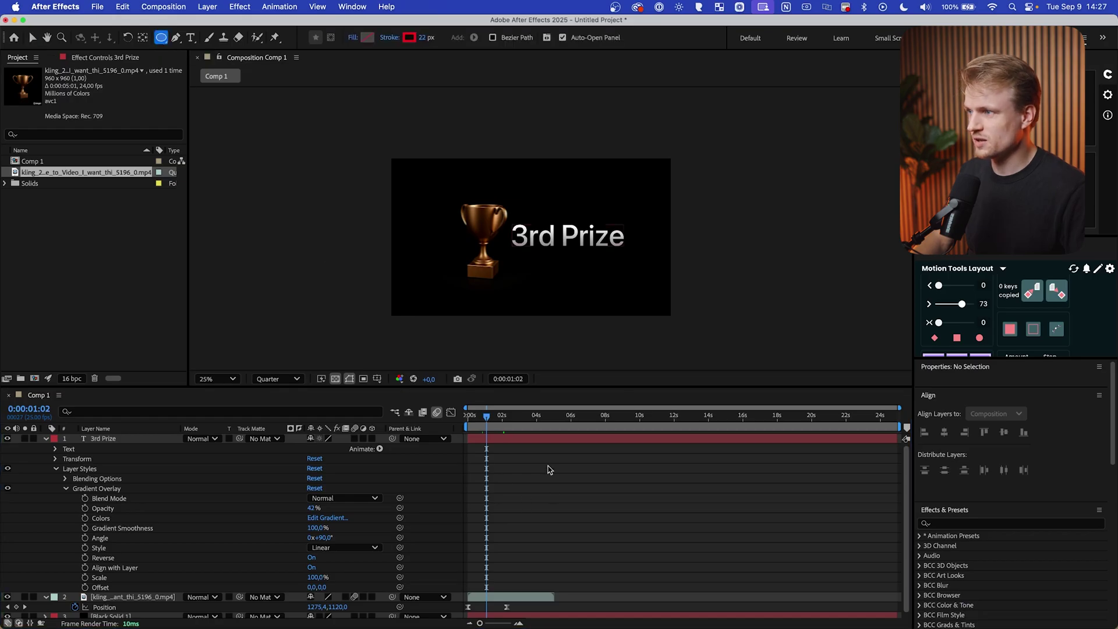
click(586, 485)
click(385, 40)
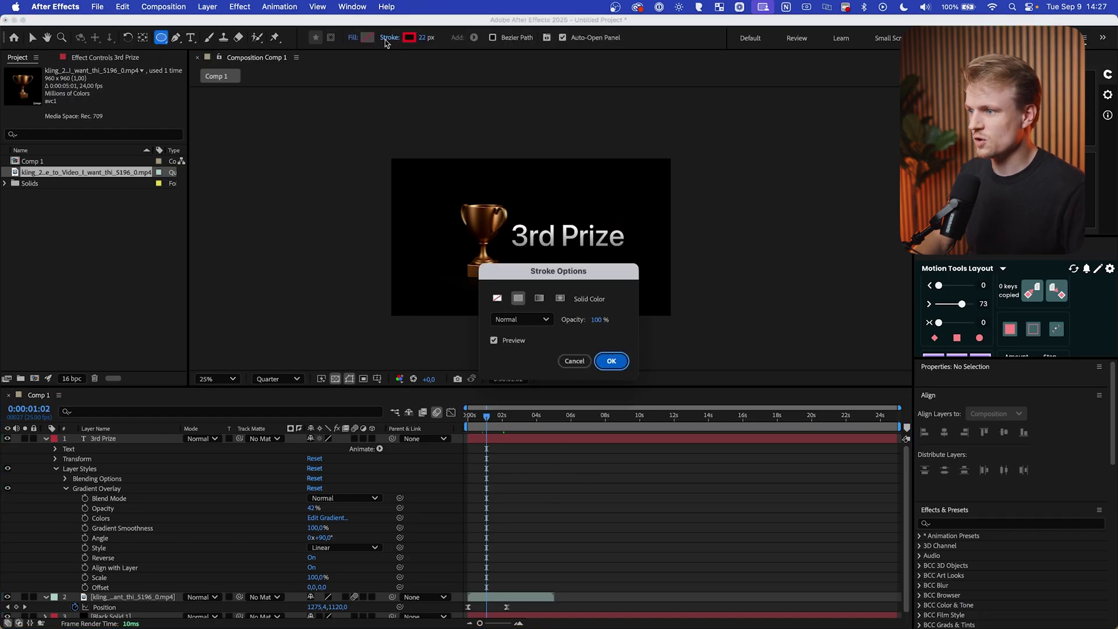
click(497, 298)
click(611, 361)
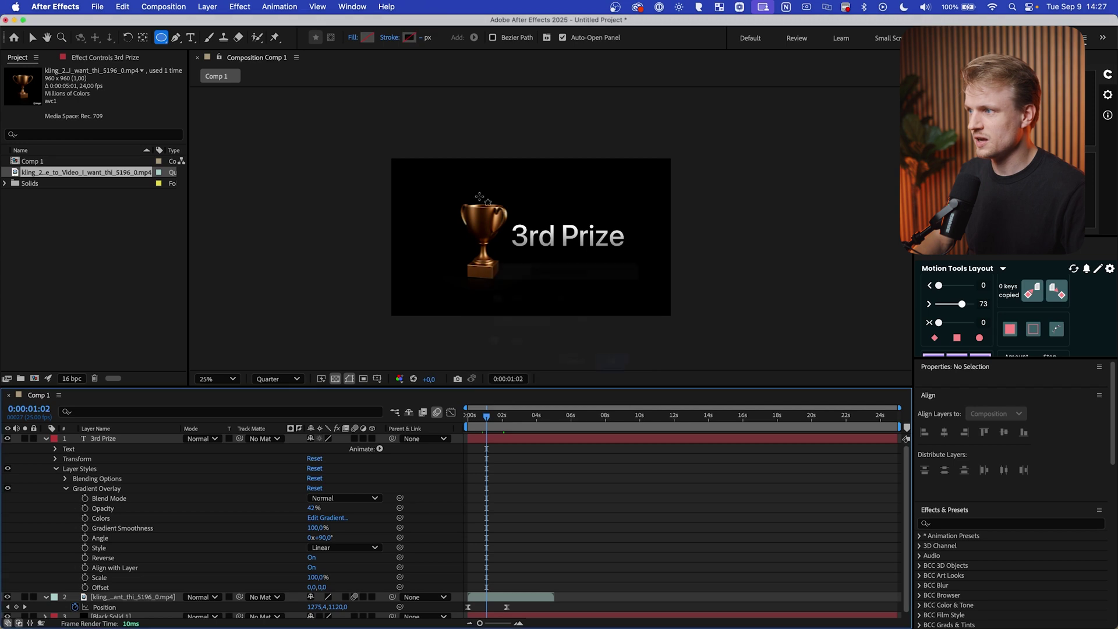
Set the fill to red and draw a large circle over the trophy.
click(368, 37)
click(512, 313)
drag(512, 313, 511, 314)
click(676, 260)
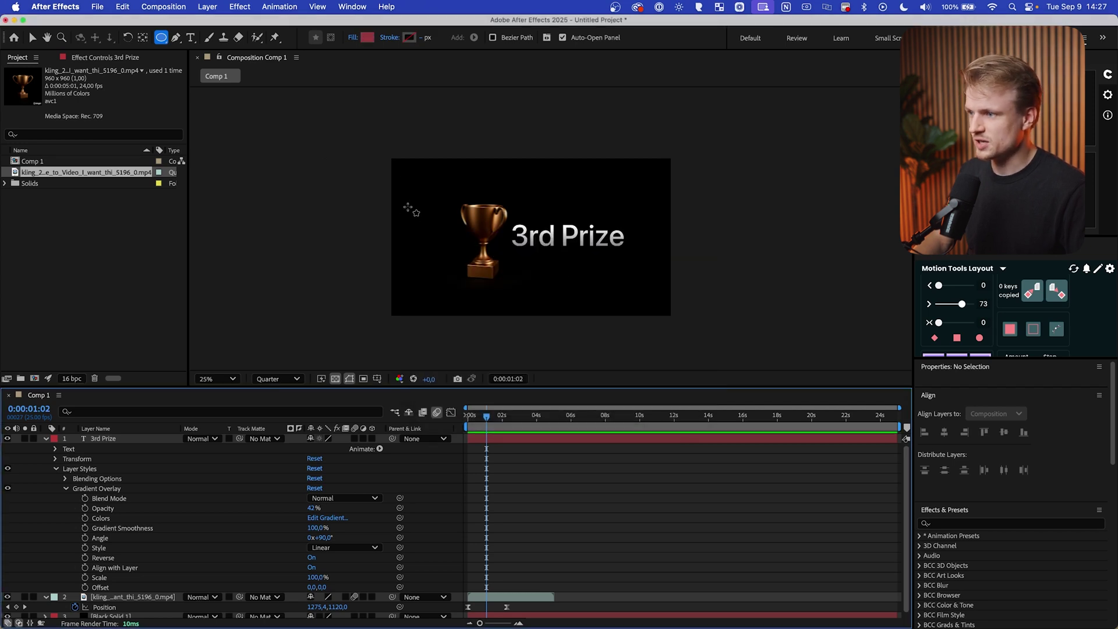
mouse_move(373, 173)
mouse_down()
mouse_move(531, 307)
mouse_move(533, 324)
mouse_up()
key(super+5)
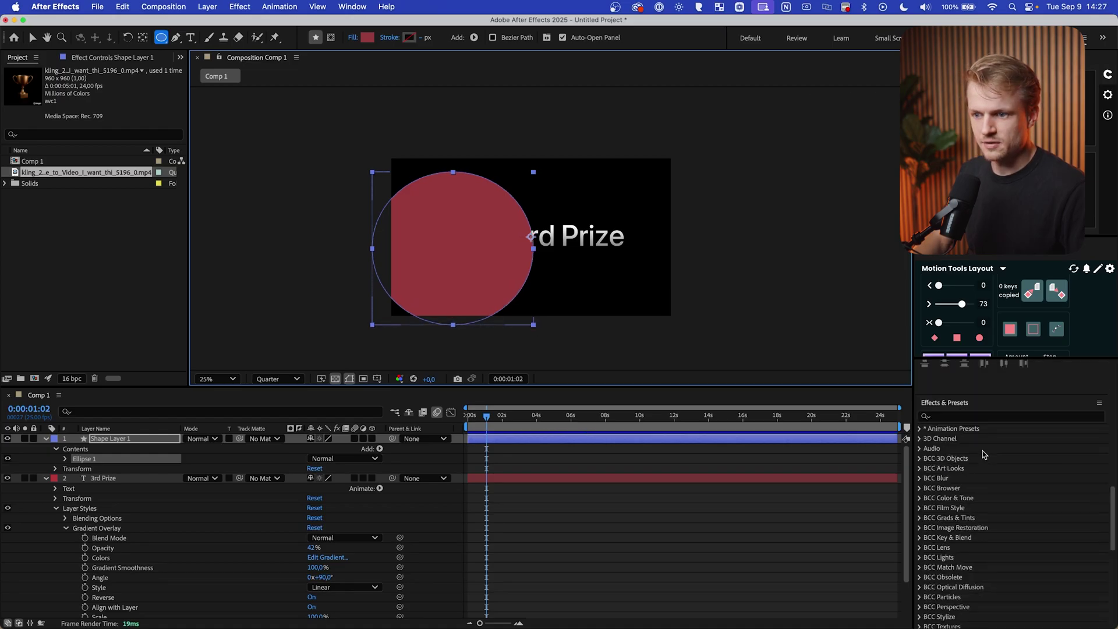
Apply Fast Box Blur to Shape Layer 1 at radius 224 and shift the circle right.
click(982, 577)
text(fast)
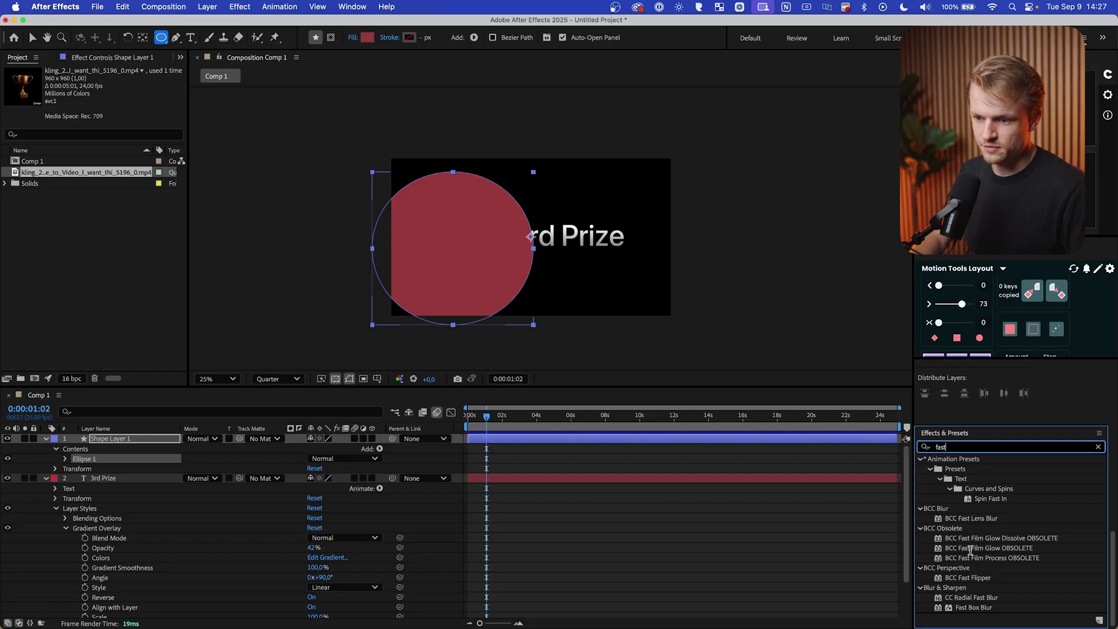
drag(977, 607, 145, 438)
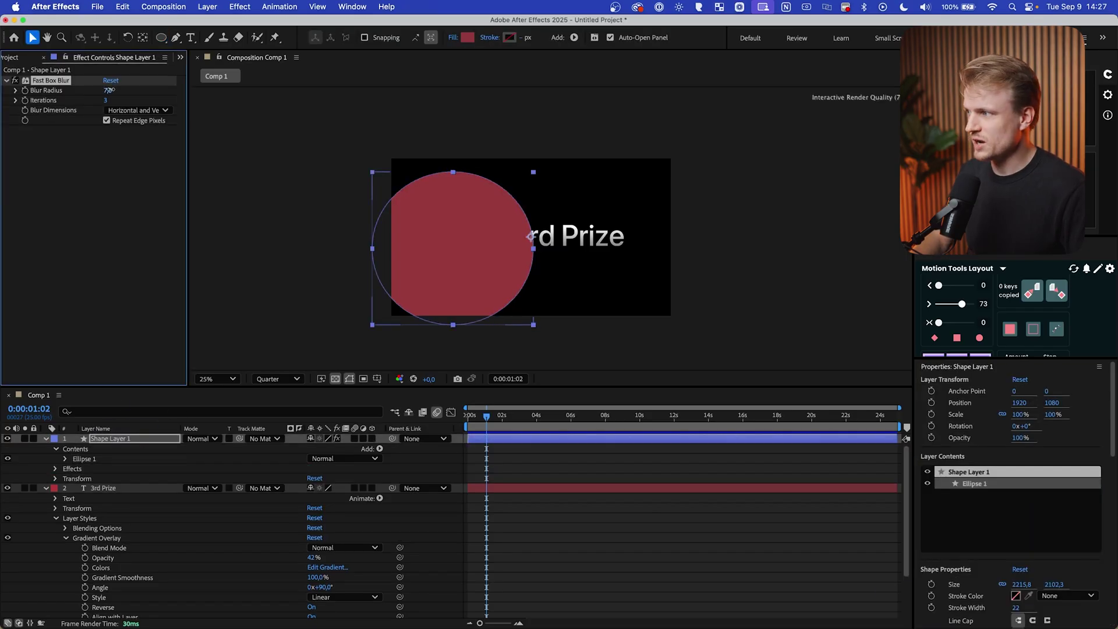
drag(108, 90, 254, 92)
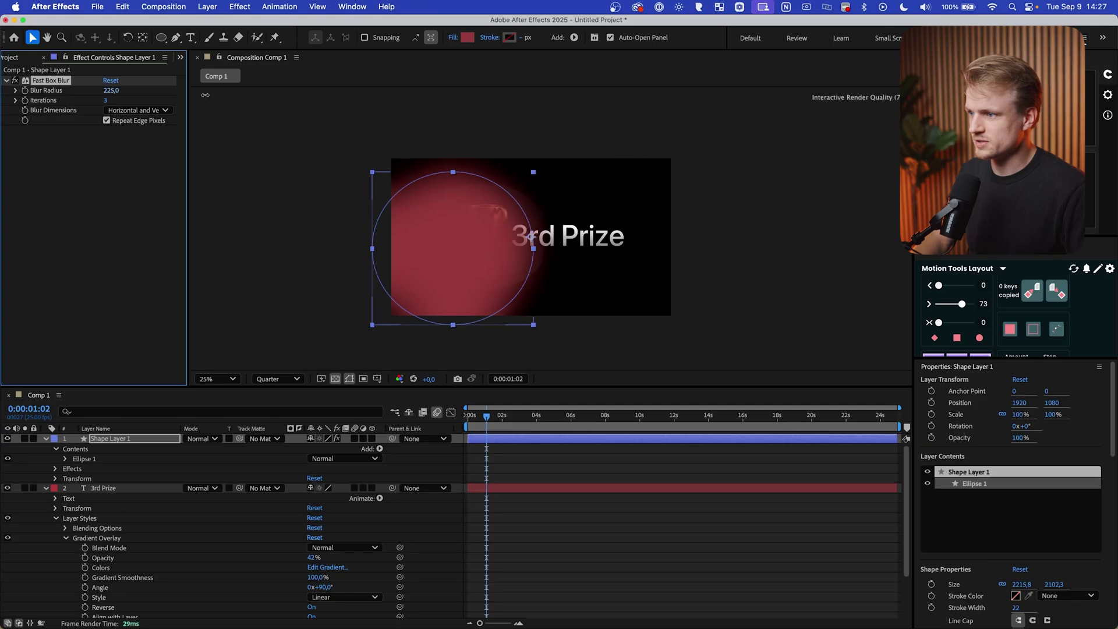
drag(110, 91, 156, 125)
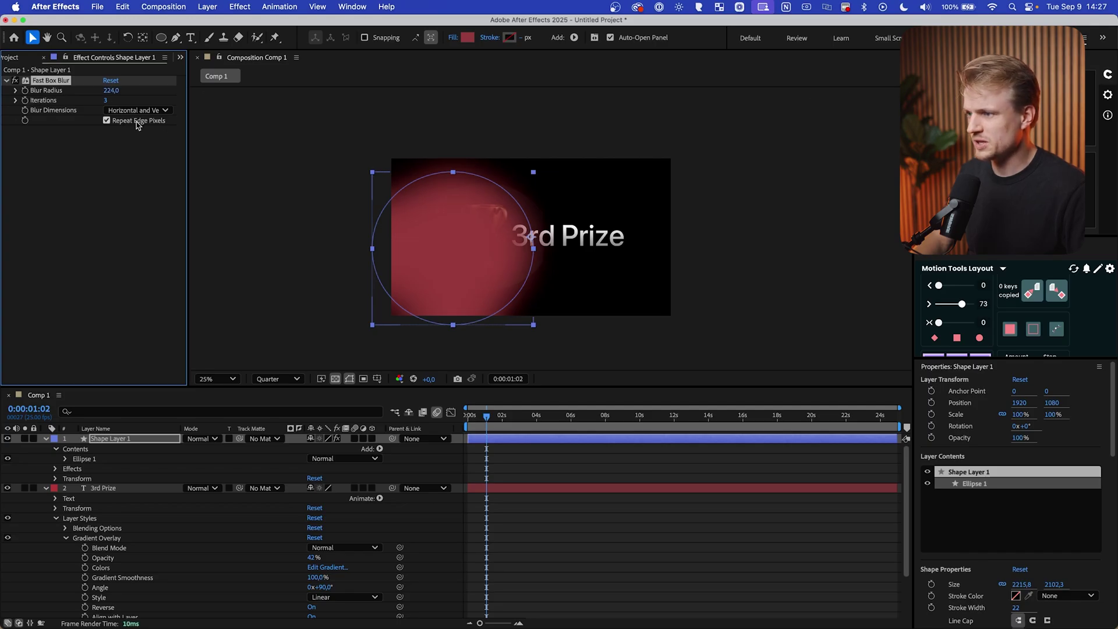
click(136, 121)
click(136, 122)
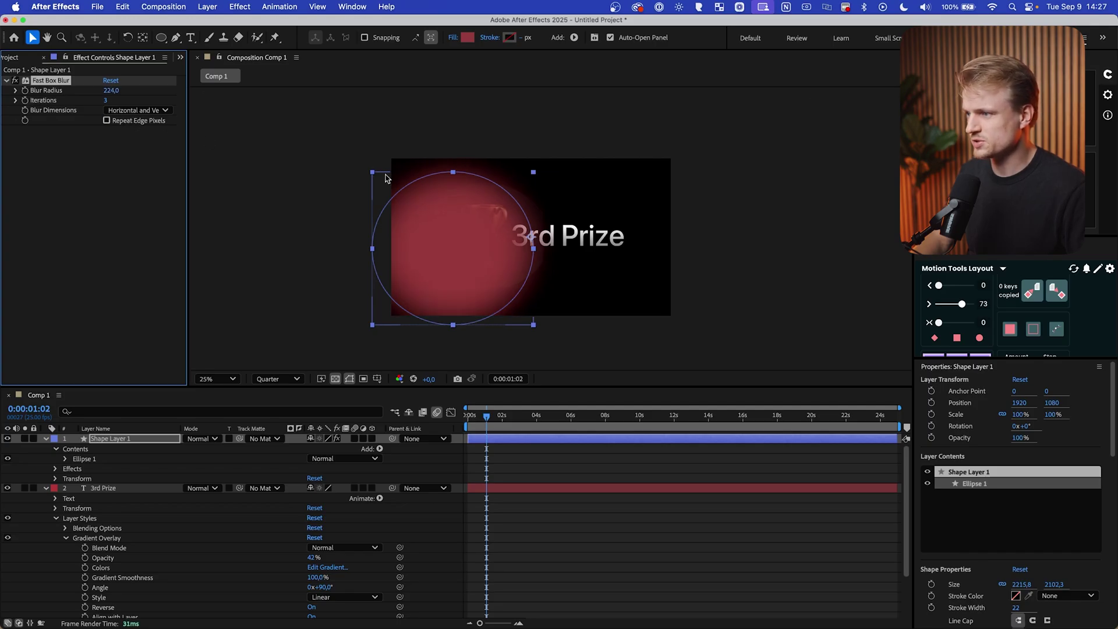
mouse_move(466, 246)
mouse_down()
mouse_move(516, 244)
mouse_move(505, 201)
mouse_move(464, 231)
mouse_up()
Keyframe the circle's Position, moving it left to 1664,912.
key(p)
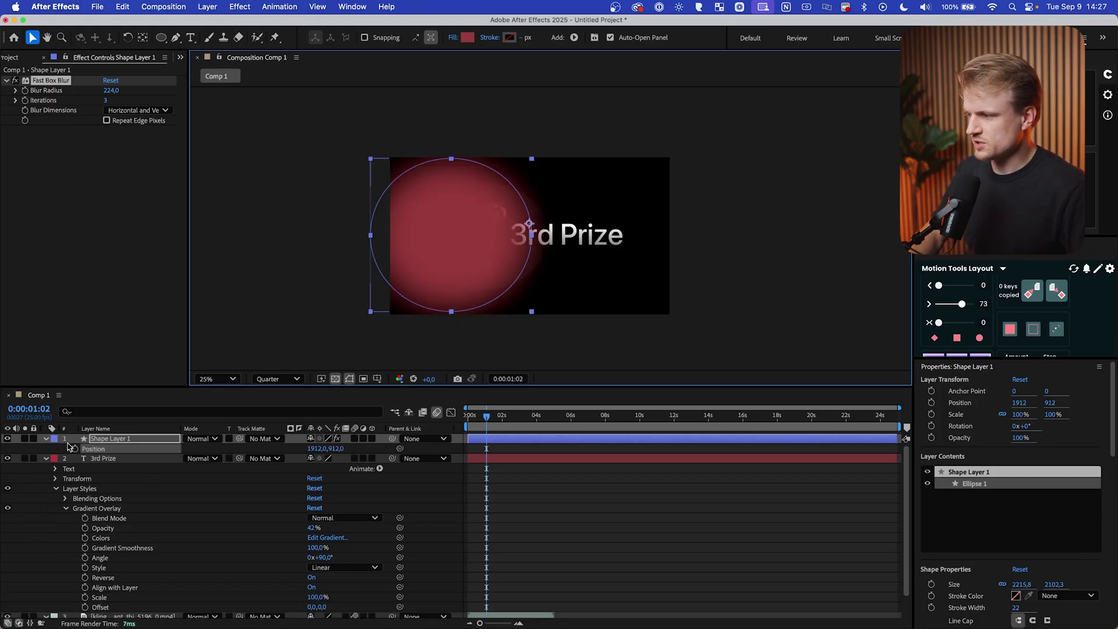
click(74, 448)
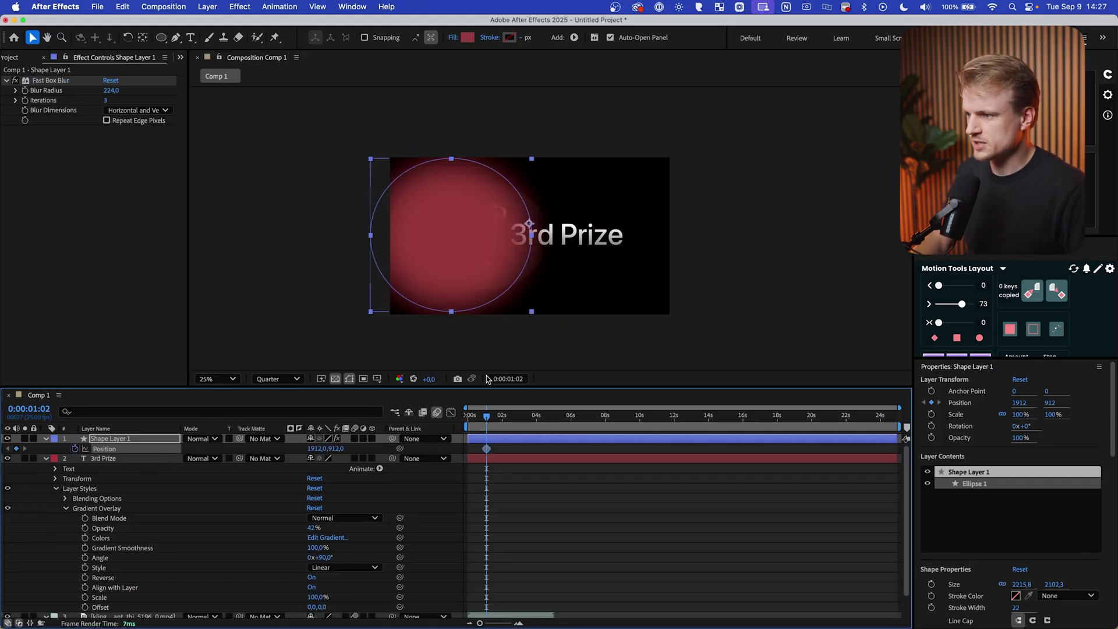
drag(483, 265, 749, 262)
key(Home)
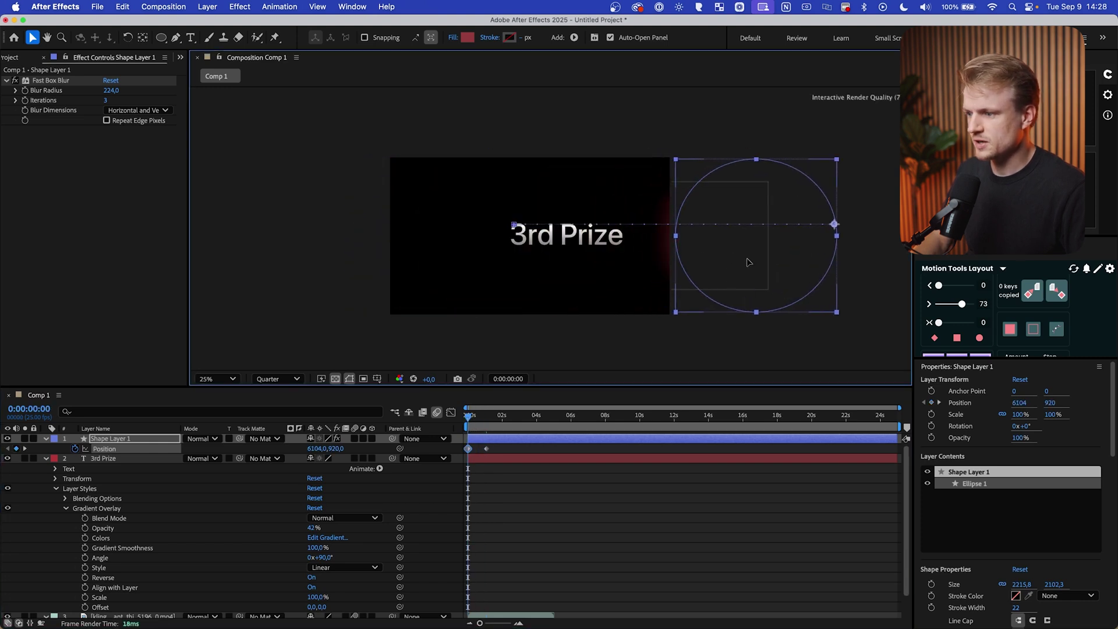
Apply Easy Ease to both position keyframes and adjust the speed graph.
click(487, 449)
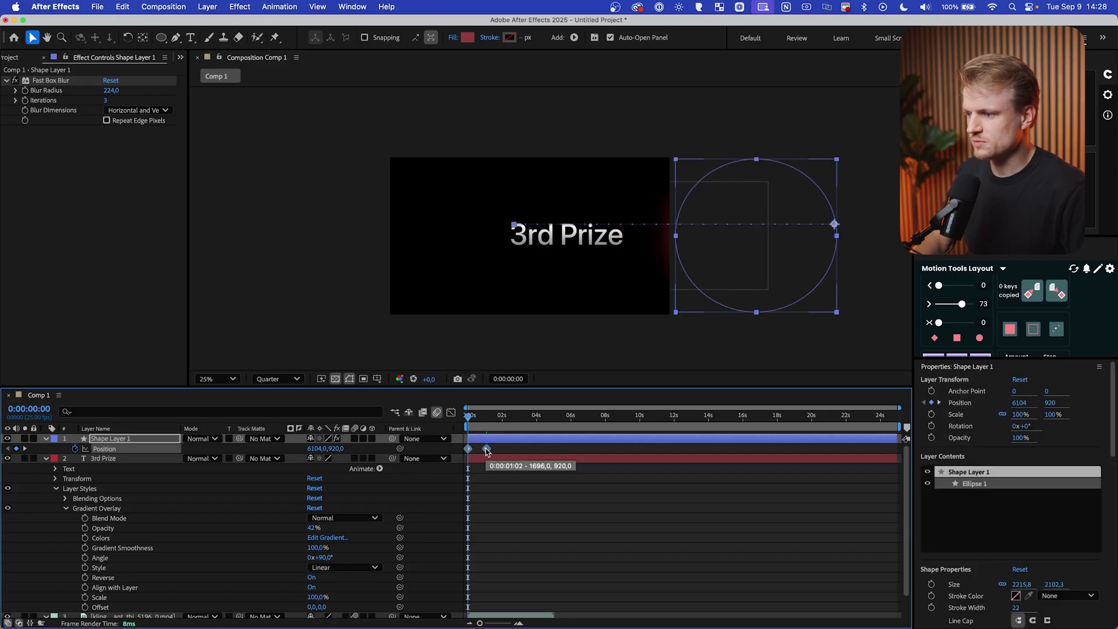
right_click(487, 449)
mouse_move(542, 616)
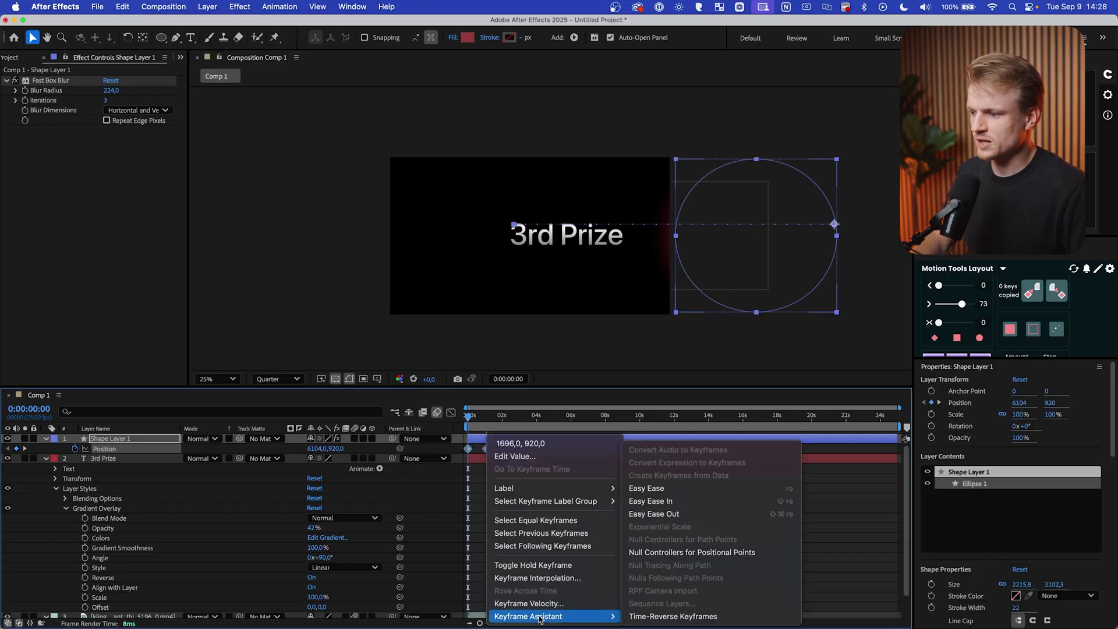
click(688, 494)
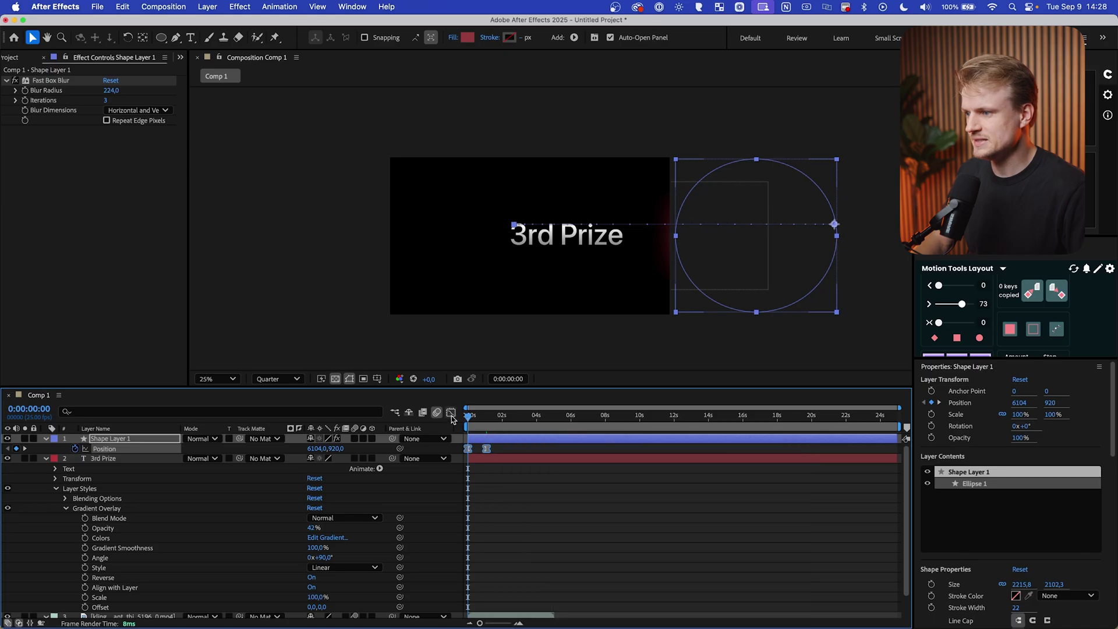
click(452, 413)
drag(563, 552, 478, 588)
key(space)
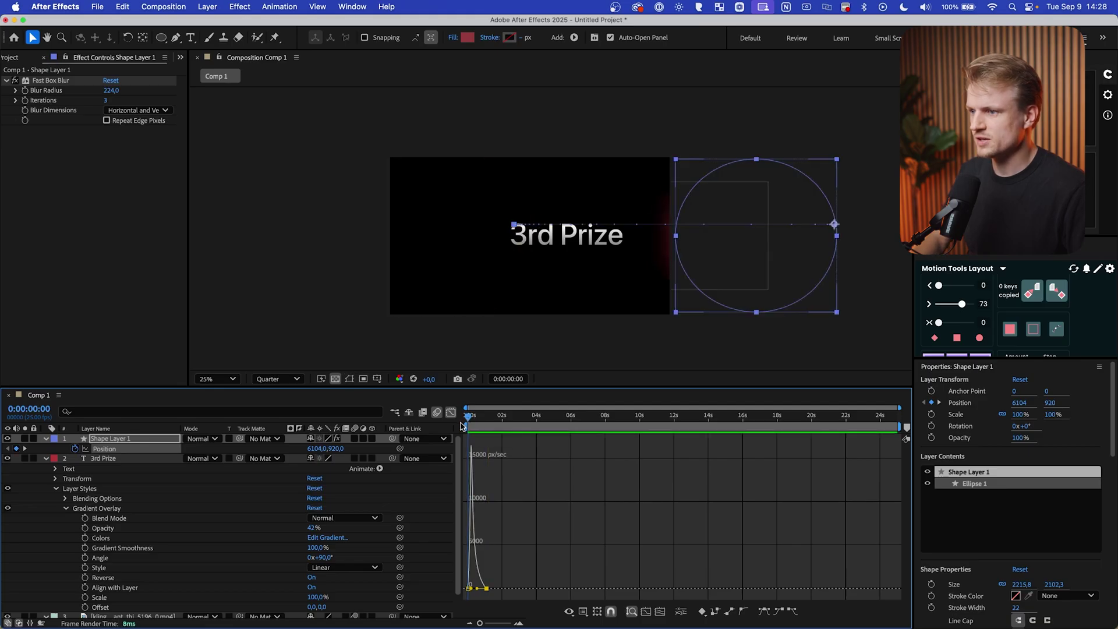
drag(461, 426, 478, 429)
Move the last position keyframe so the sweep ends at 0:00:01:02.
click(451, 412)
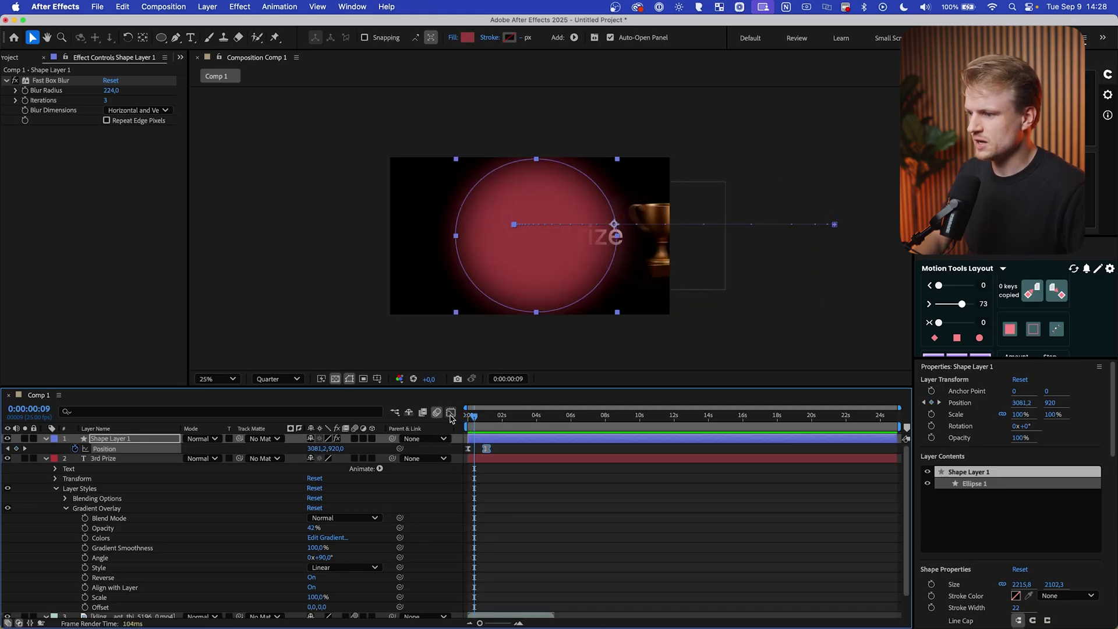
key(equal)
key(equal)
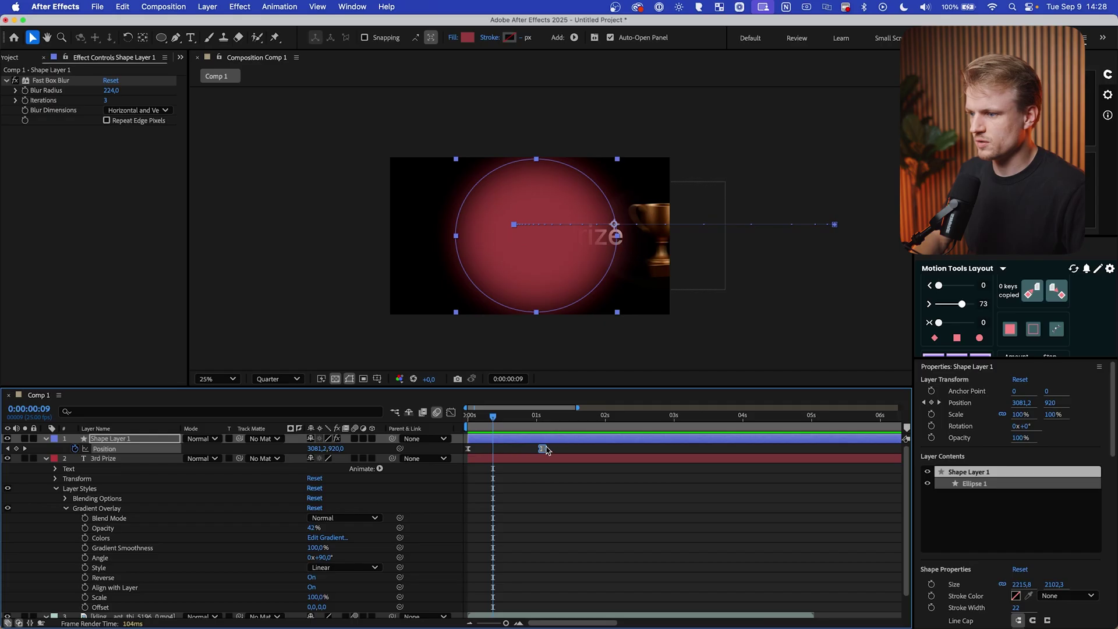
drag(546, 452, 584, 452)
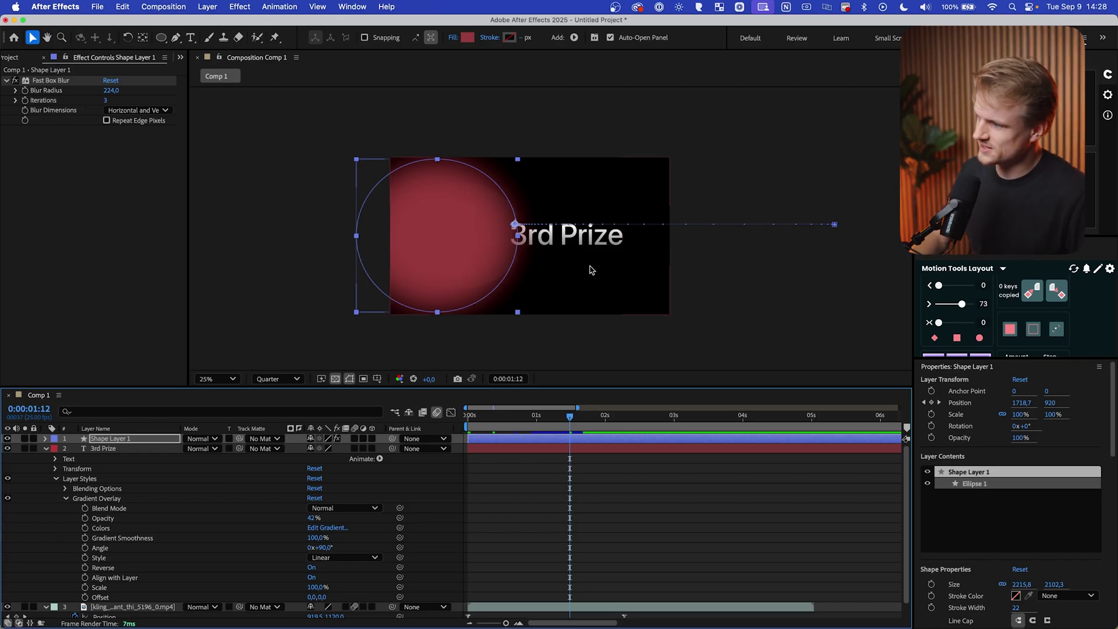
Set the 3rd Prize layer's track matte to Shape Layer 1, inverted, and preview the reveal.
click(103, 449)
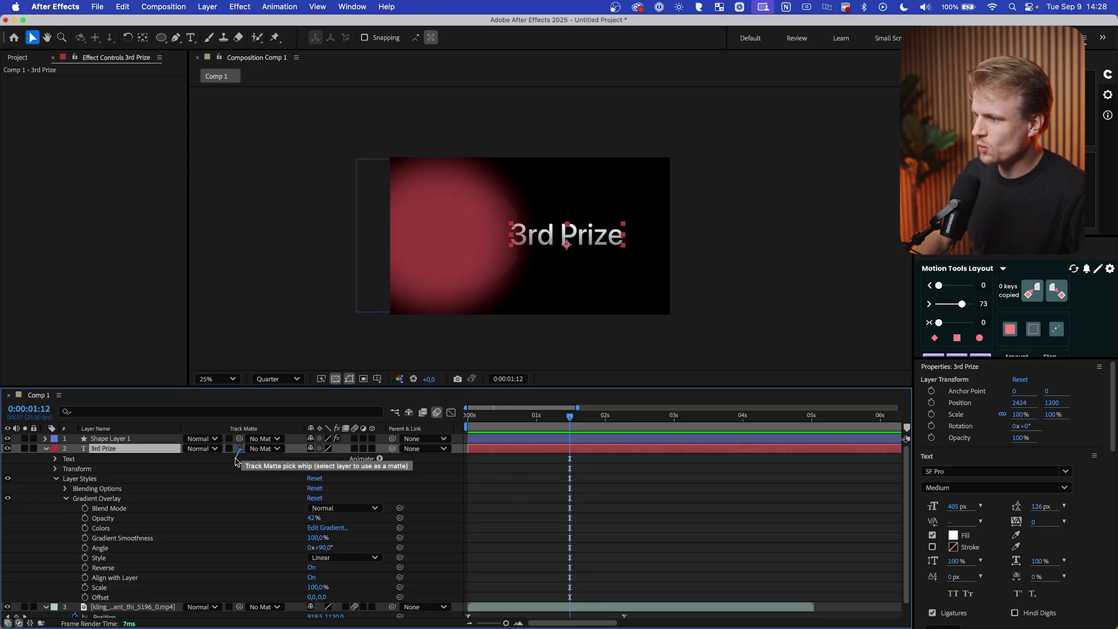
drag(208, 451, 122, 441)
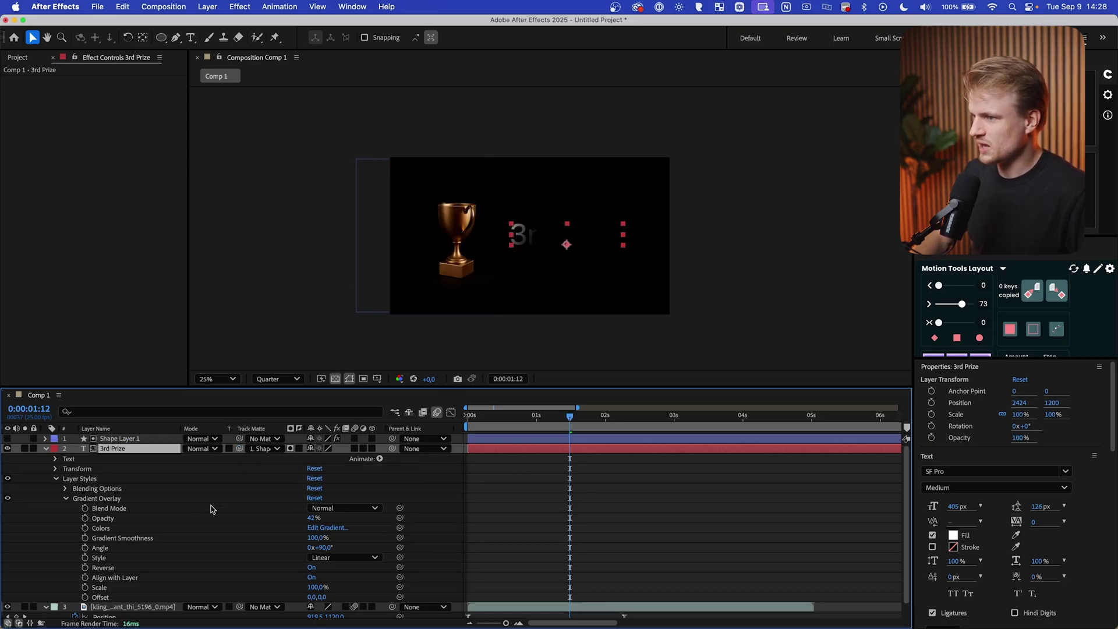
click(299, 449)
drag(568, 425, 501, 422)
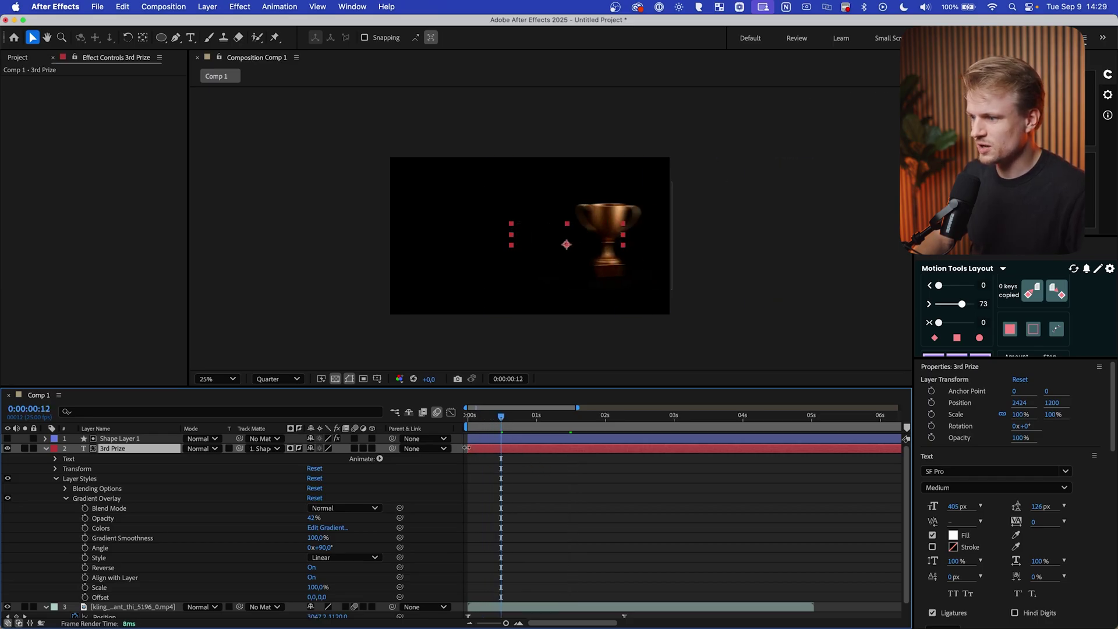
drag(469, 423, 572, 426)
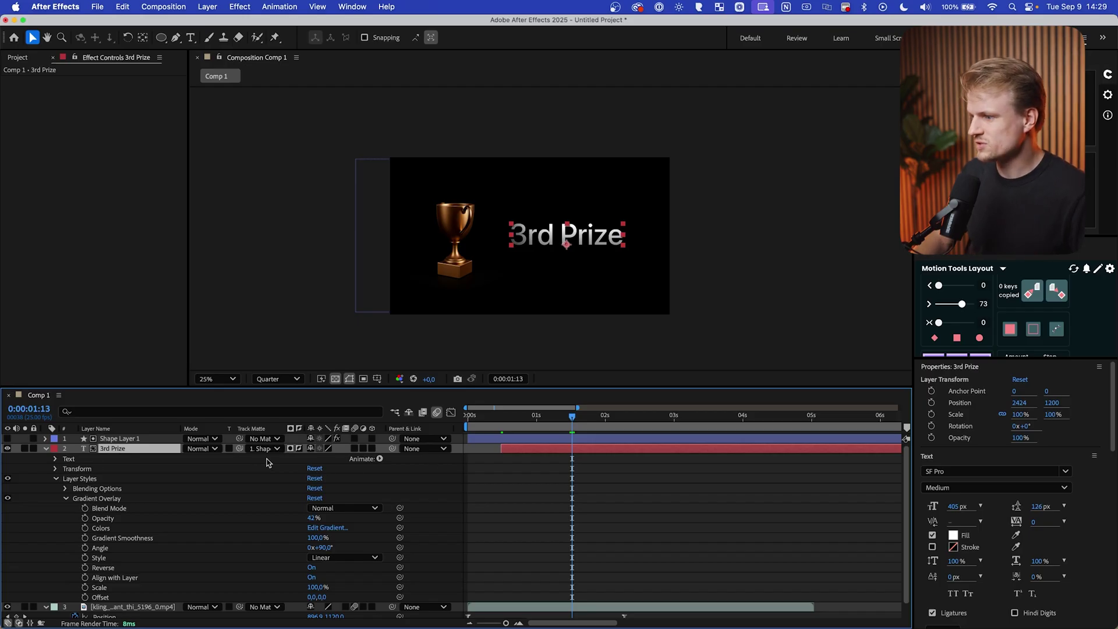
Add a Position text animator to the title with range selector Ease Low at 100%.
click(380, 460)
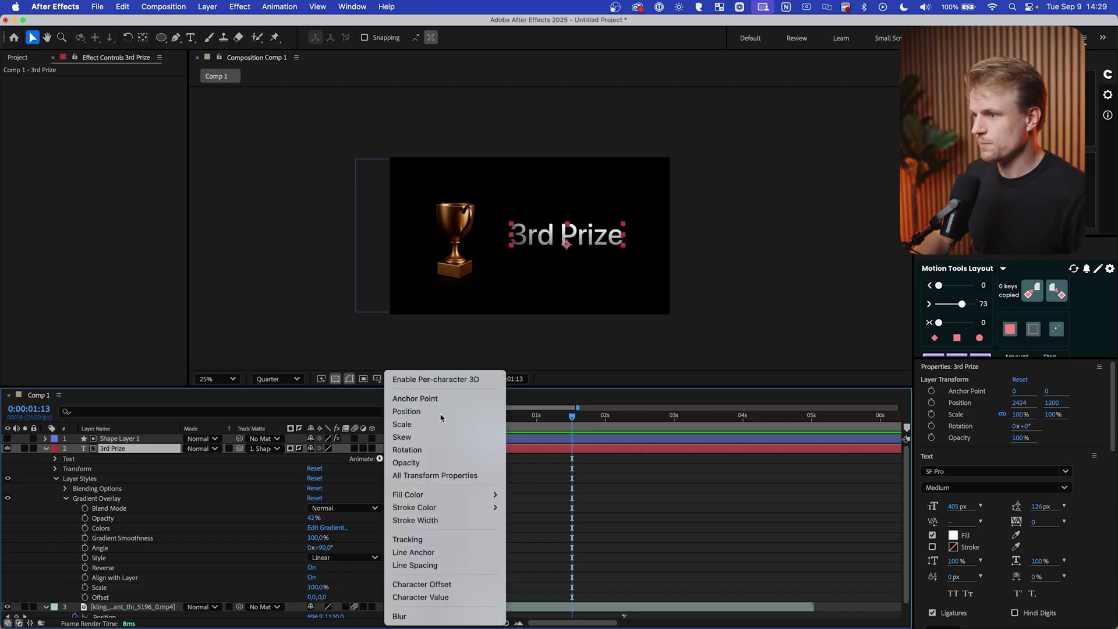
click(411, 410)
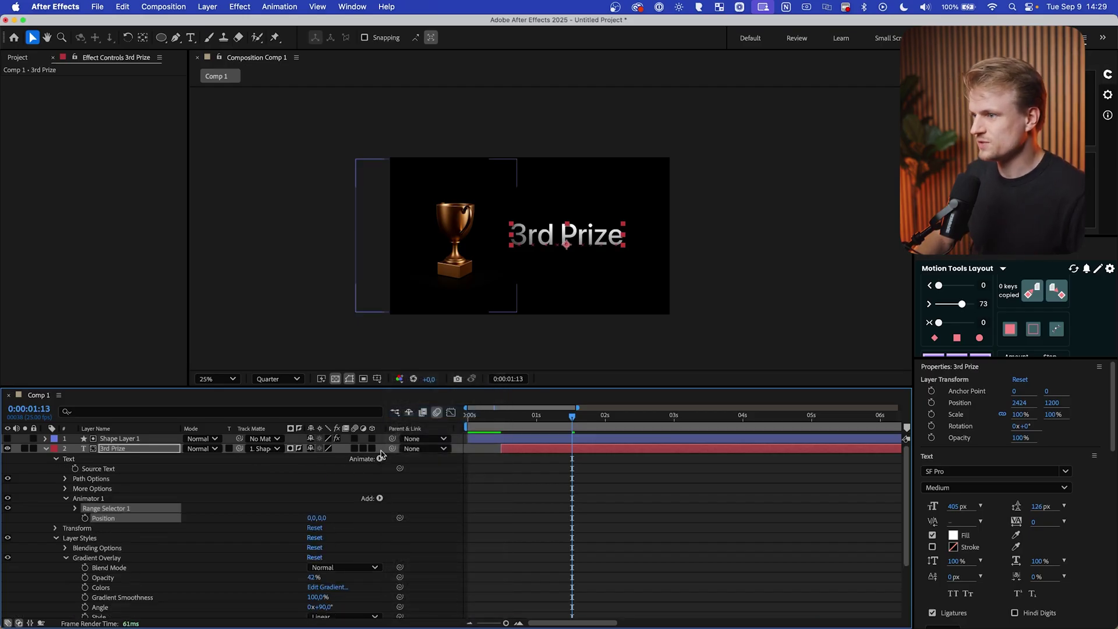
click(76, 509)
click(86, 548)
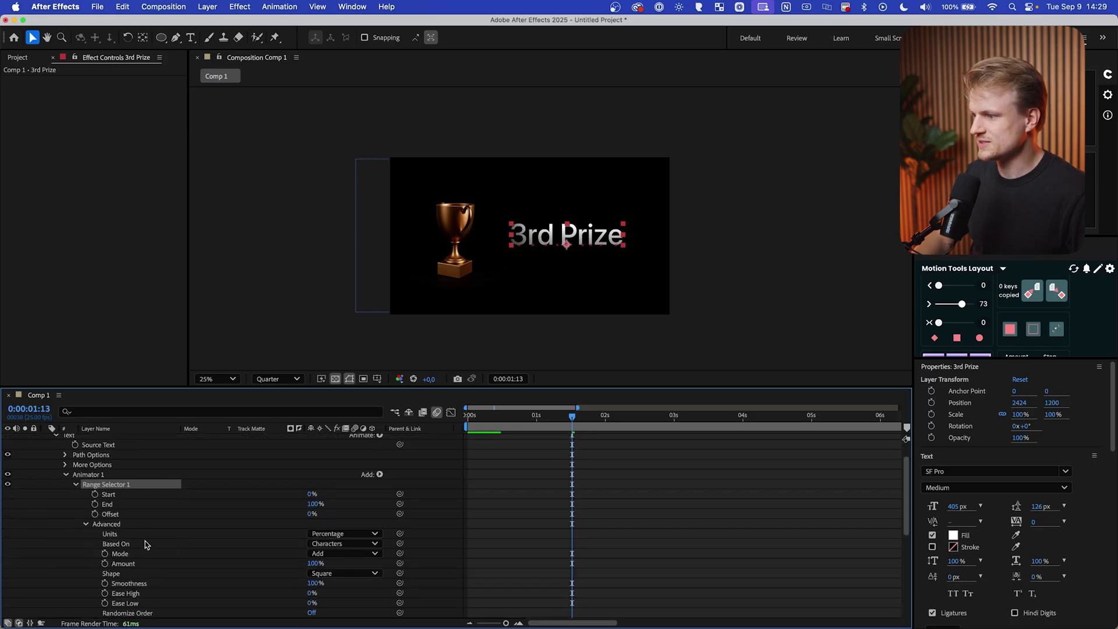
scroll(148, 543, down, 1)
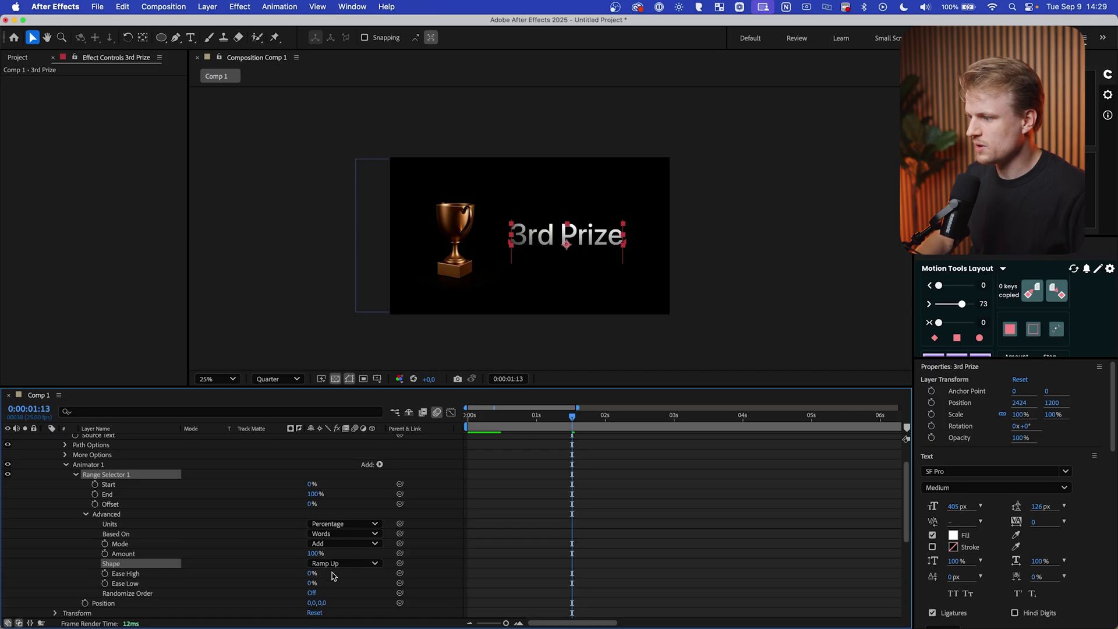
drag(310, 583, 349, 583)
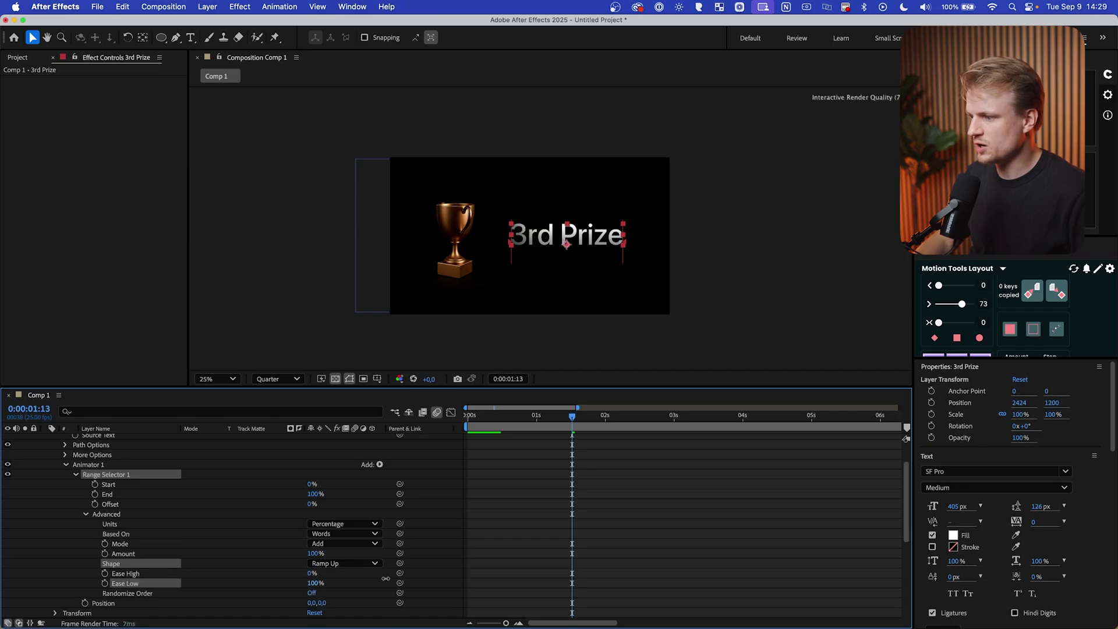
Keyframe Offset from -100% to 100%, drop words 305 px lower, and add Opacity 0%.
click(95, 505)
drag(310, 509, 653, 486)
key(Page_Up)
key(Page_Up)
key(Page_Up)
key(Page_Up)
key(Page_Up)
key(Page_Up)
key(Page_Up)
key(Page_Up)
key(Page_Up)
key(Page_Up)
key(Page_Up)
key(Page_Up)
key(Page_Up)
key(Page_Up)
key(Page_Up)
key(Page_Up)
key(Page_Up)
key(Page_Up)
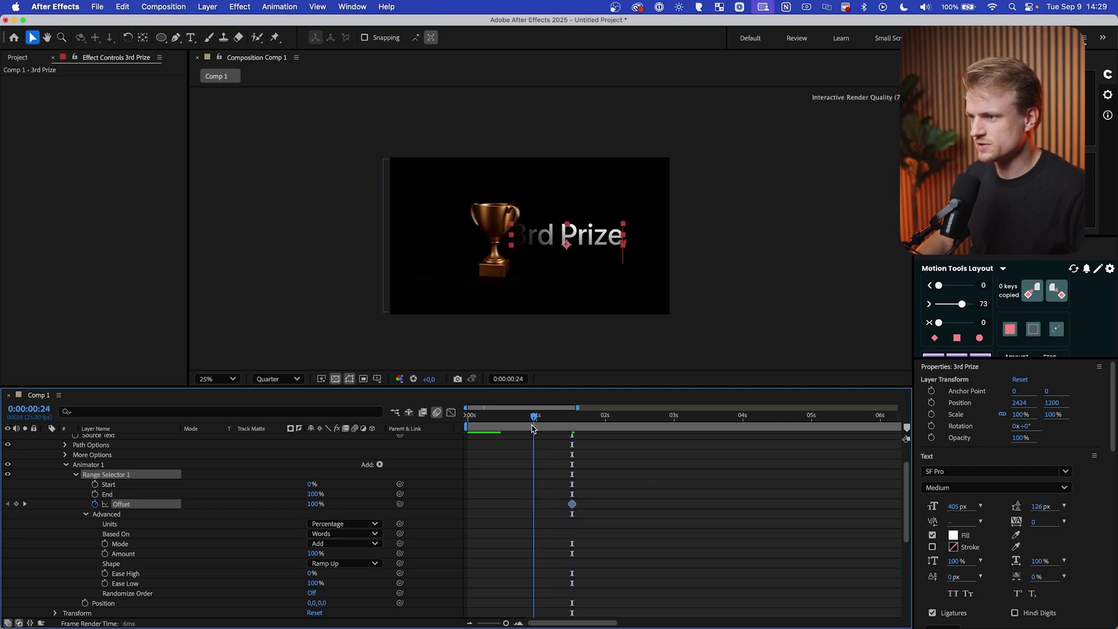
drag(309, 505, 173, 509)
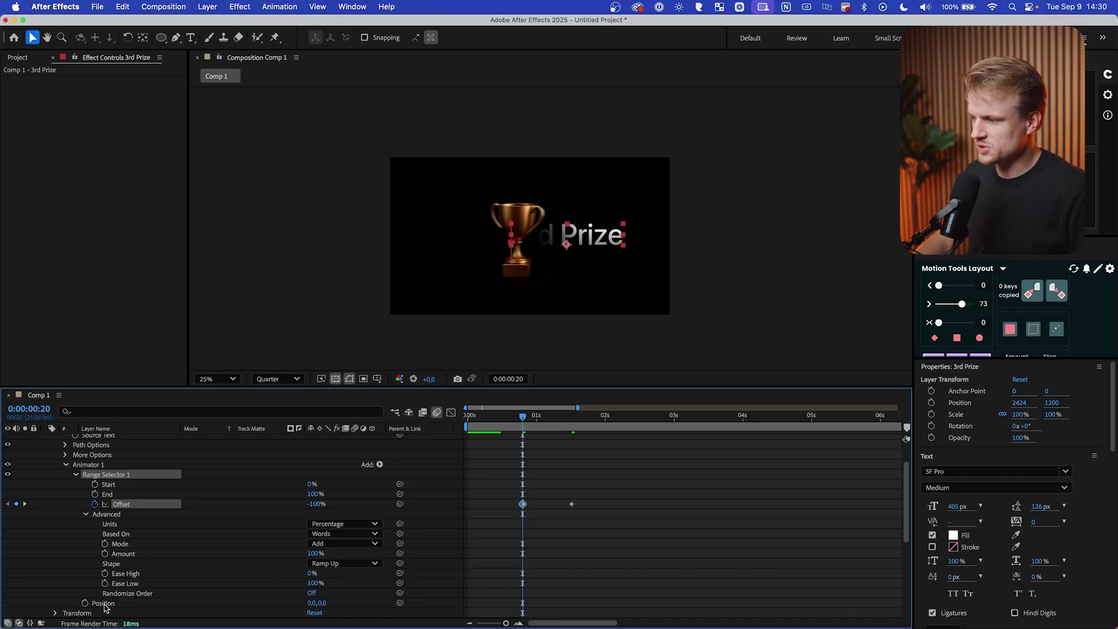
drag(323, 607, 558, 562)
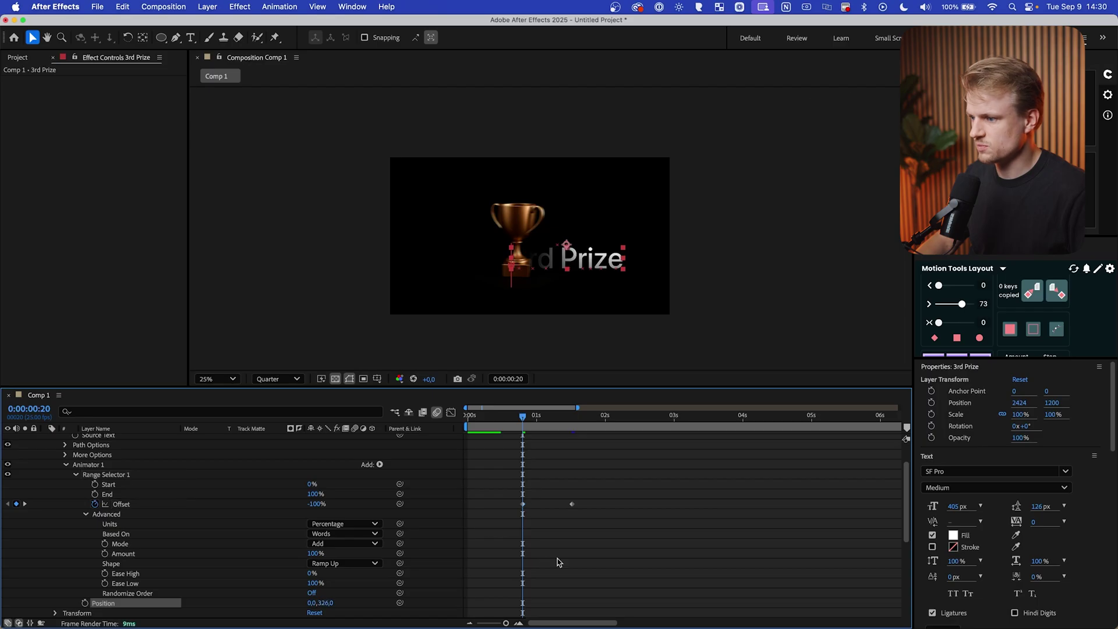
click(380, 464)
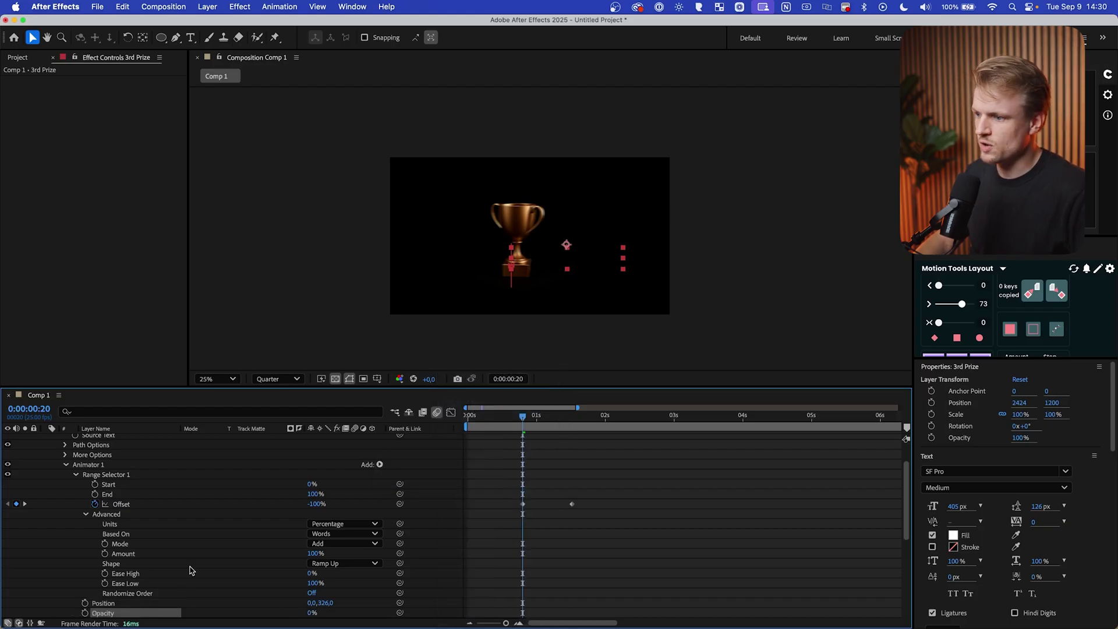
drag(534, 413, 569, 420)
key(space)
Move the first Offset keyframe earlier to about 0:00:00:08.
click(531, 503)
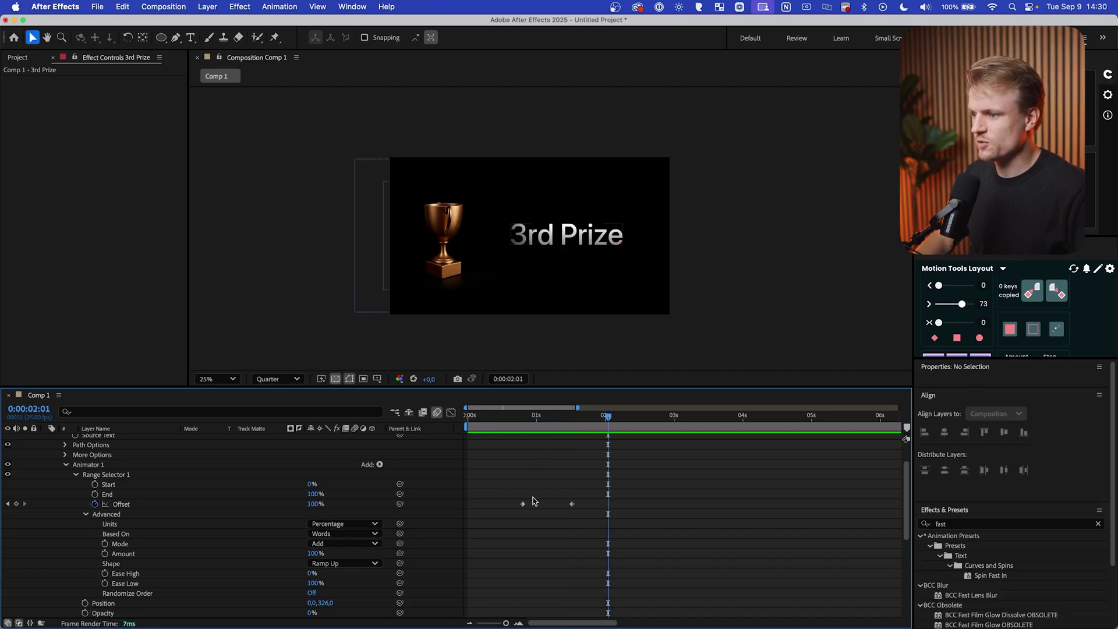
drag(523, 505, 499, 504)
click(490, 416)
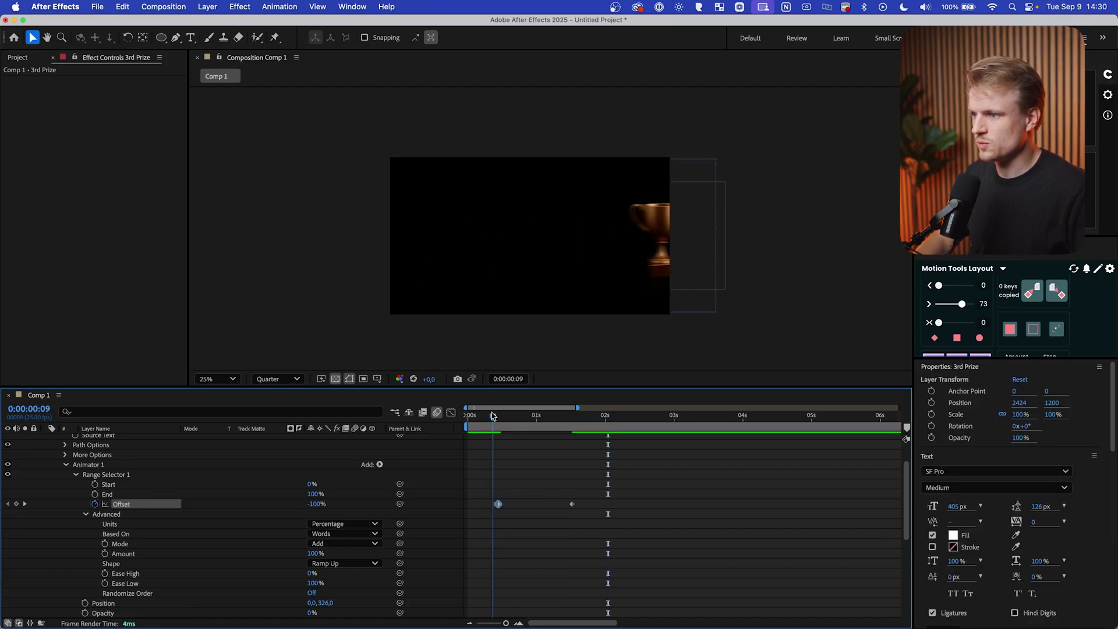
key(space)
drag(492, 419, 571, 420)
scroll(564, 447, up, 2)
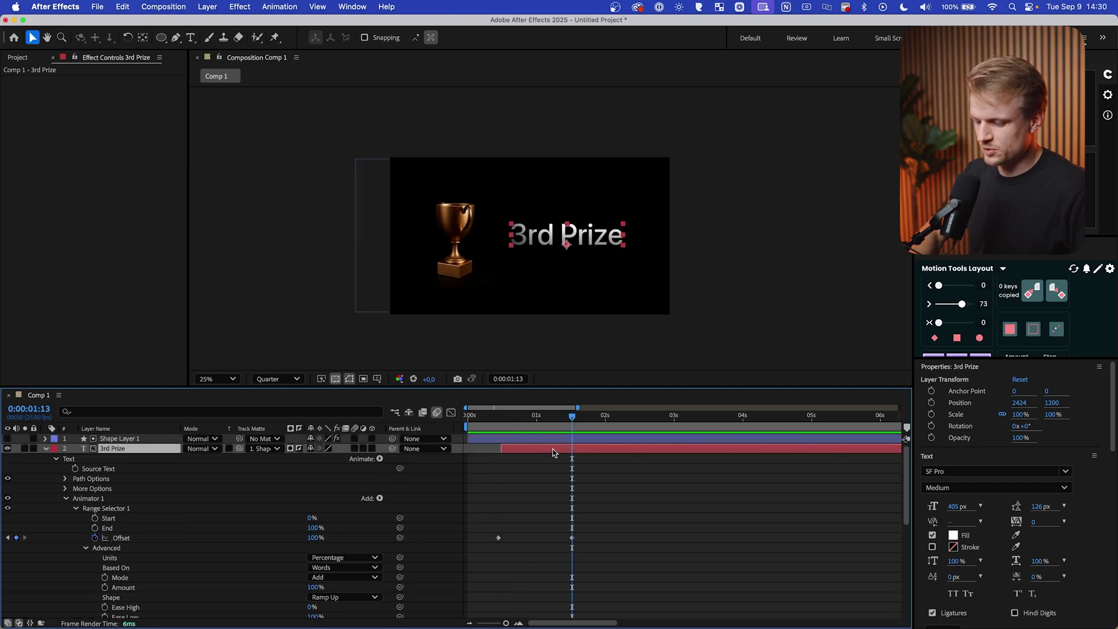
Delay the title's final Position keyframe so it settles at 2424,1200 later.
key(p)
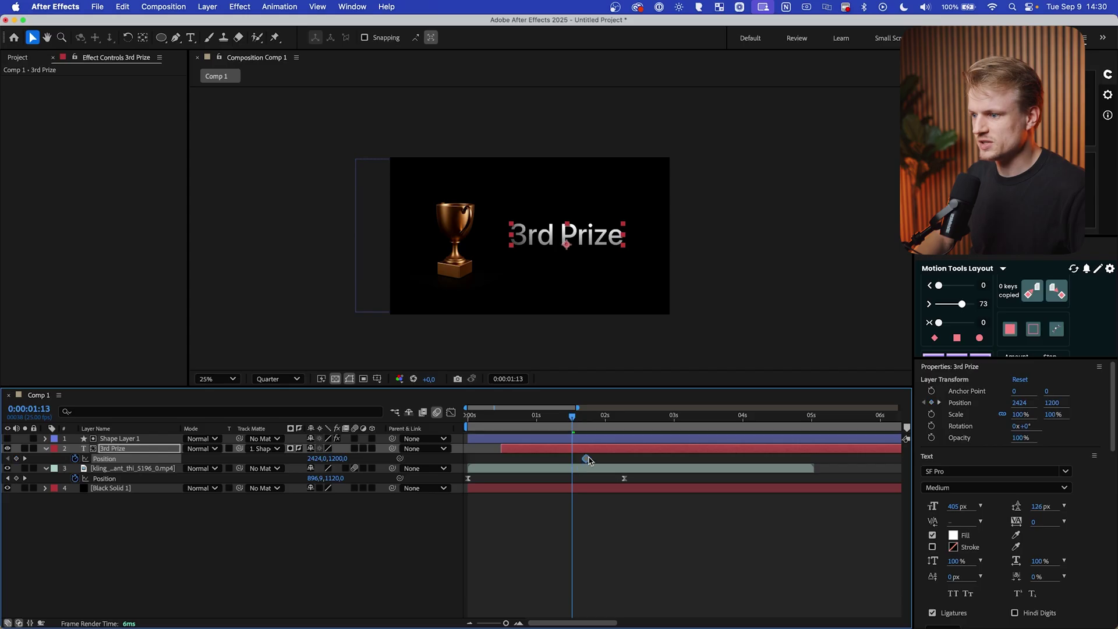
drag(590, 461, 619, 459)
click(502, 428)
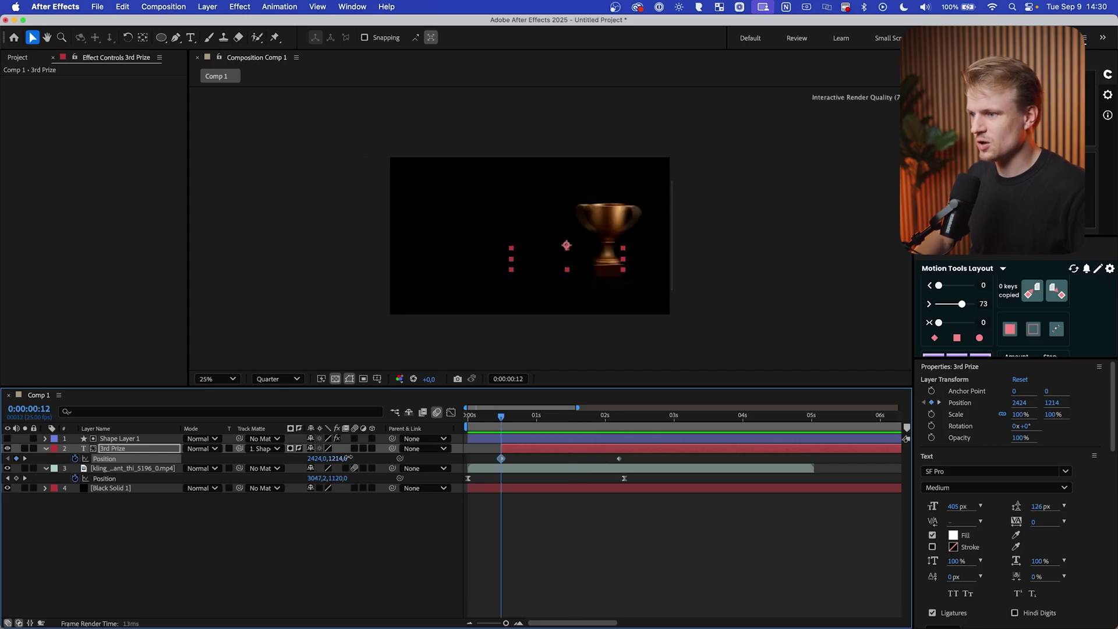
key(space)
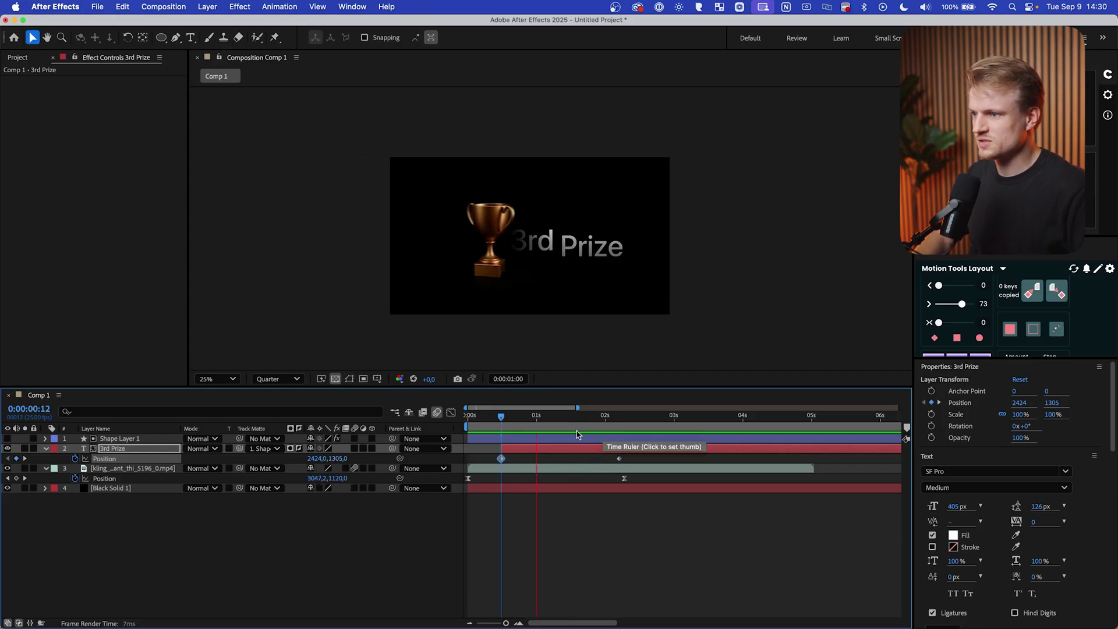